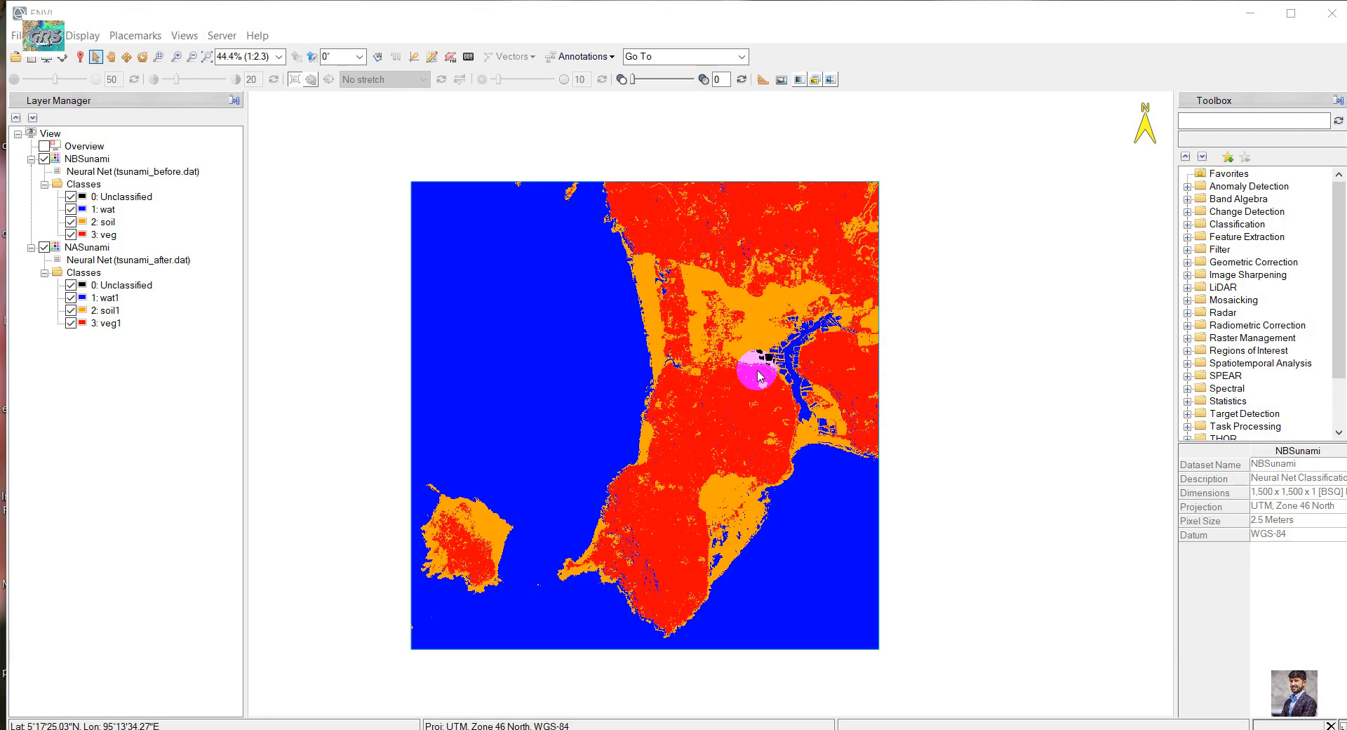
{"action": "left_click", "coordinate": [91, 174]}
{"action": "left_click", "coordinate": [105, 159]}
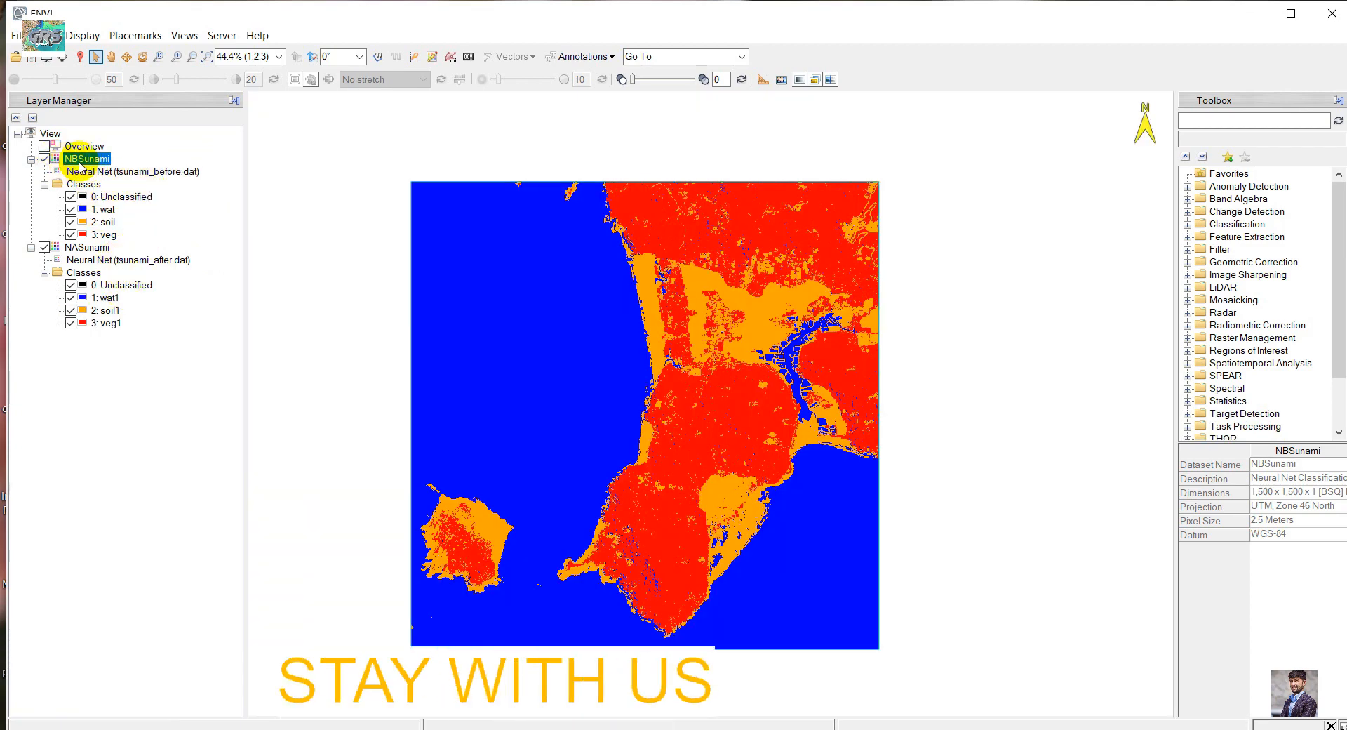
{"action": "left_click", "coordinate": [87, 249]}
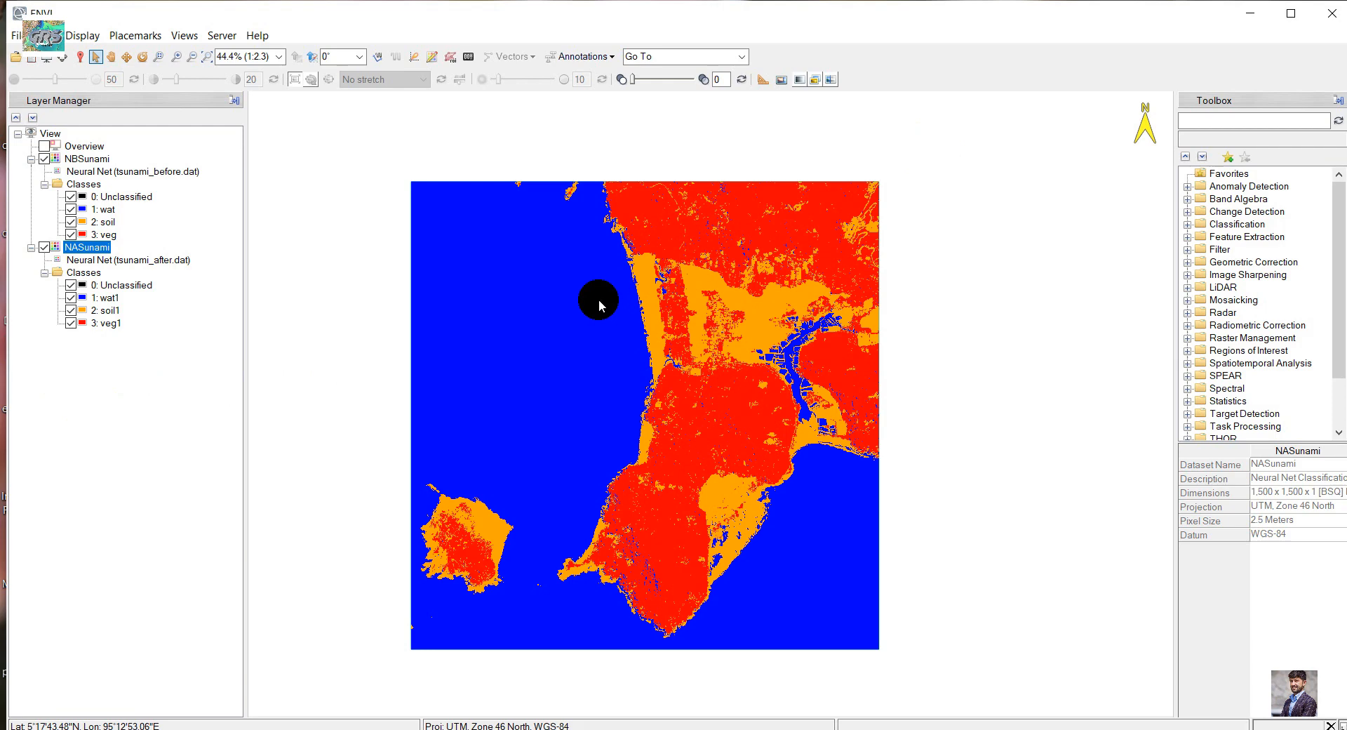
Search the toolbox for "change det" and launch the Change Detection Statistics tool
{"action": "left_click", "coordinate": [1238, 121]}
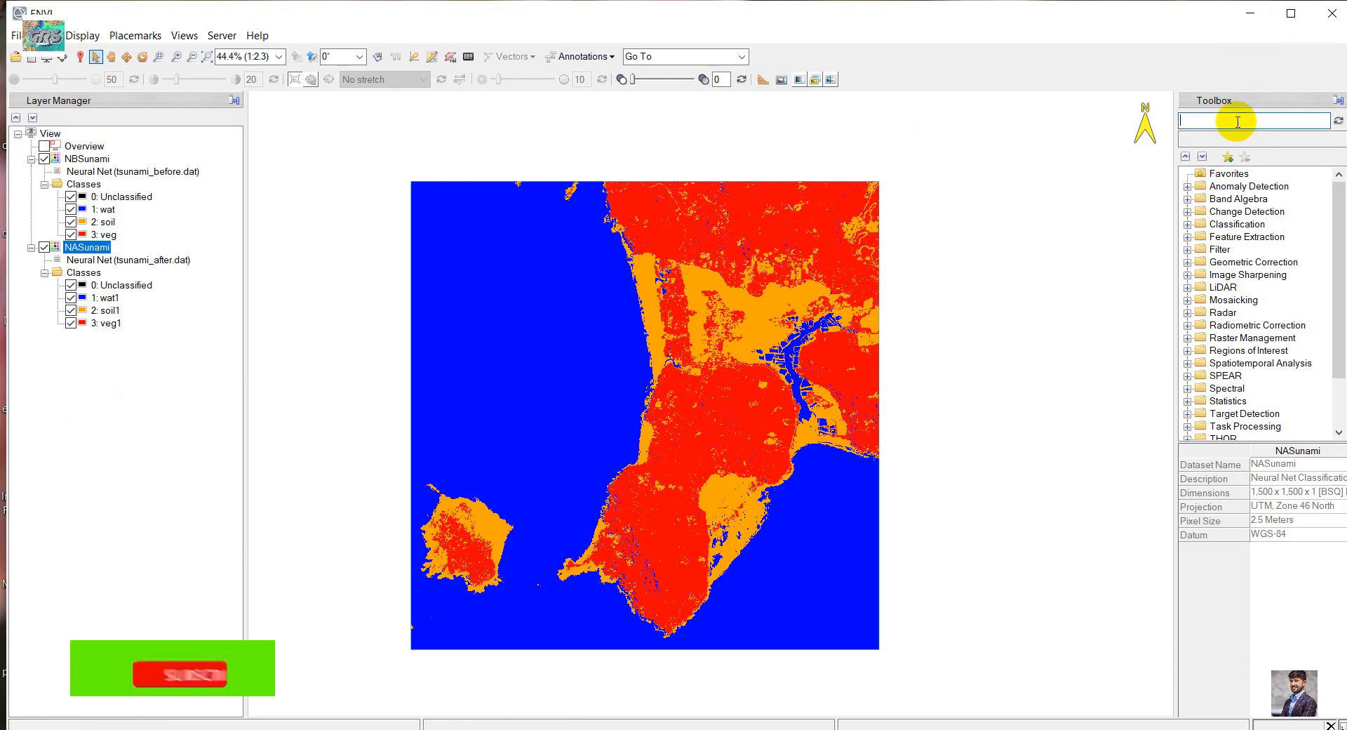
{"action": "type", "text": "ch"}
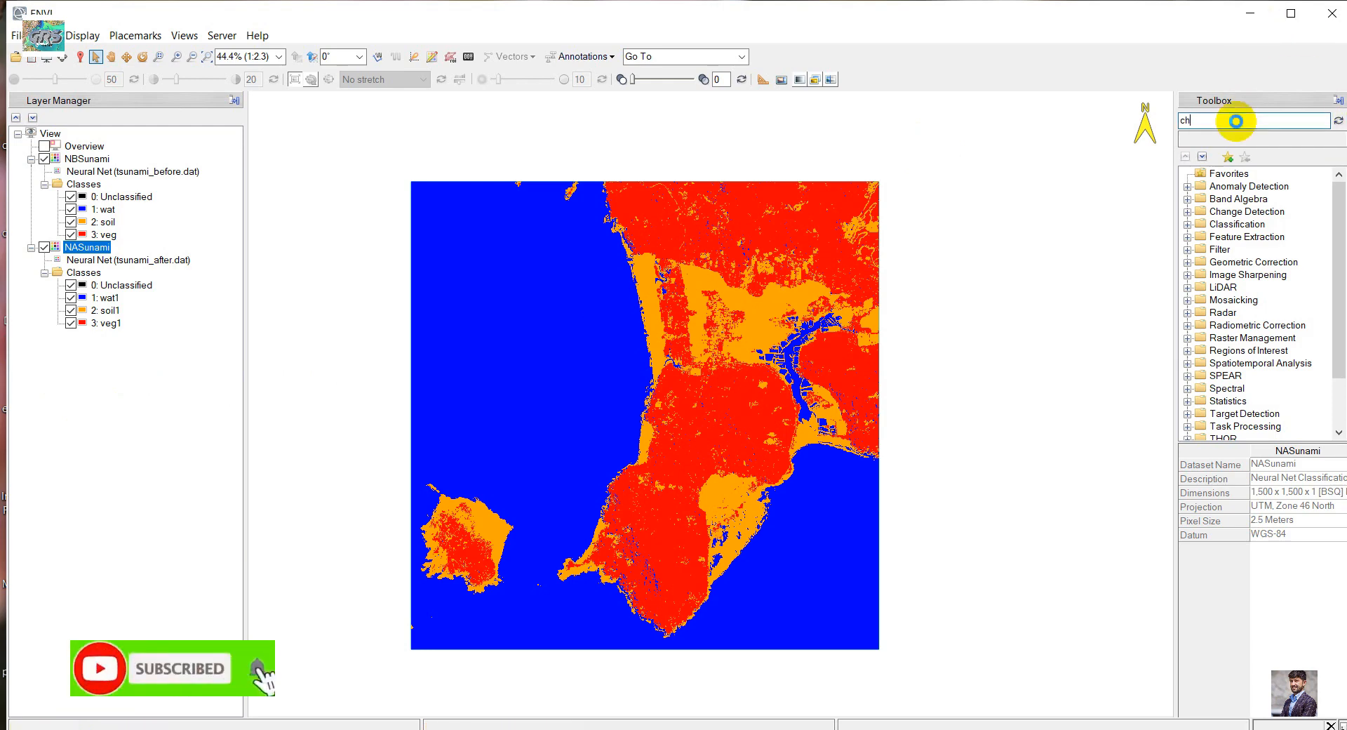
{"action": "type", "text": "ange det"}
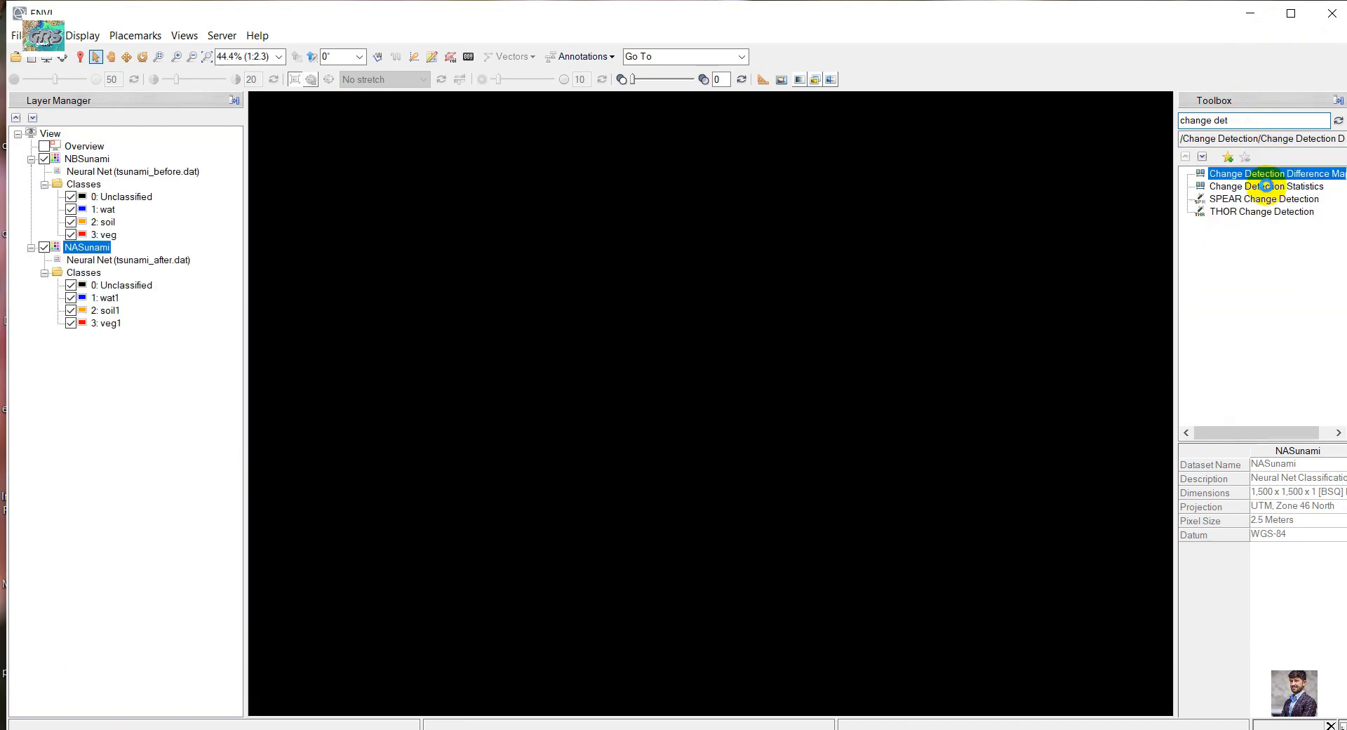
{"action": "left_click", "coordinate": [1224, 176]}
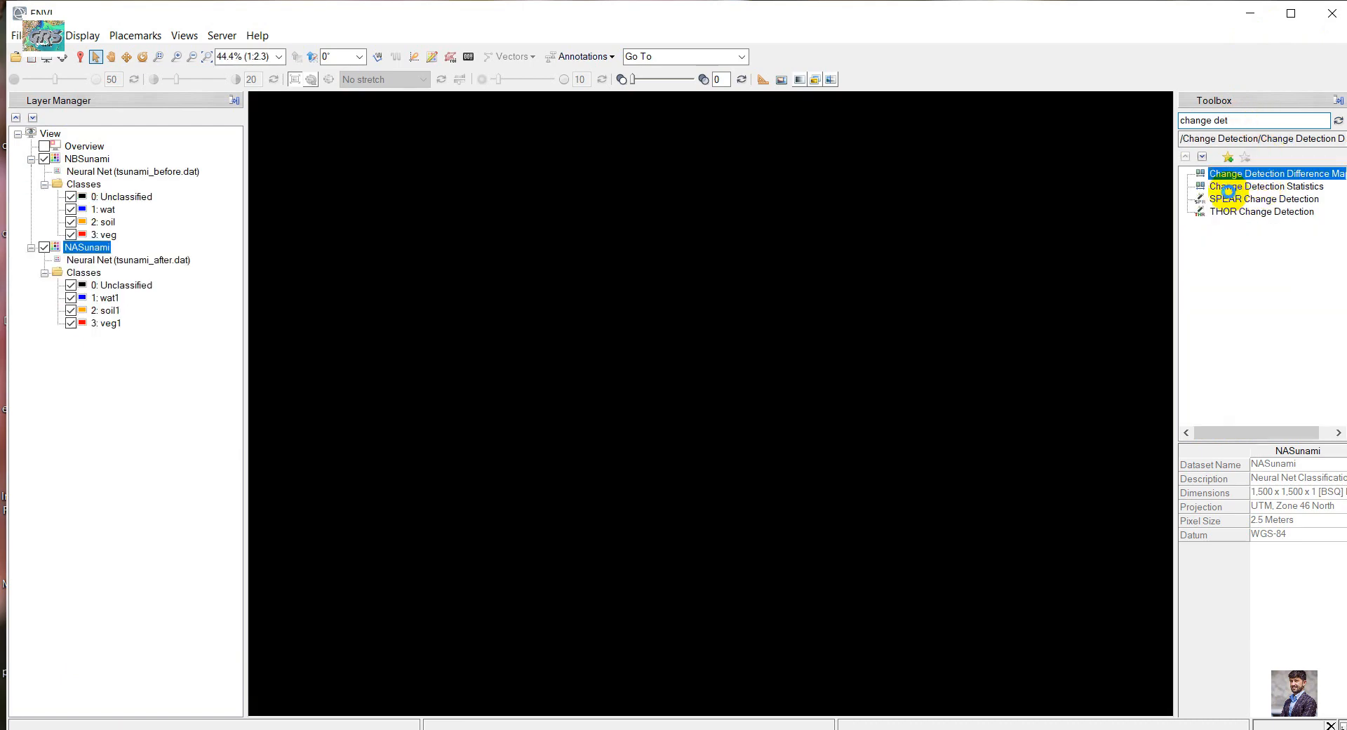
{"action": "left_click", "coordinate": [1291, 187]}
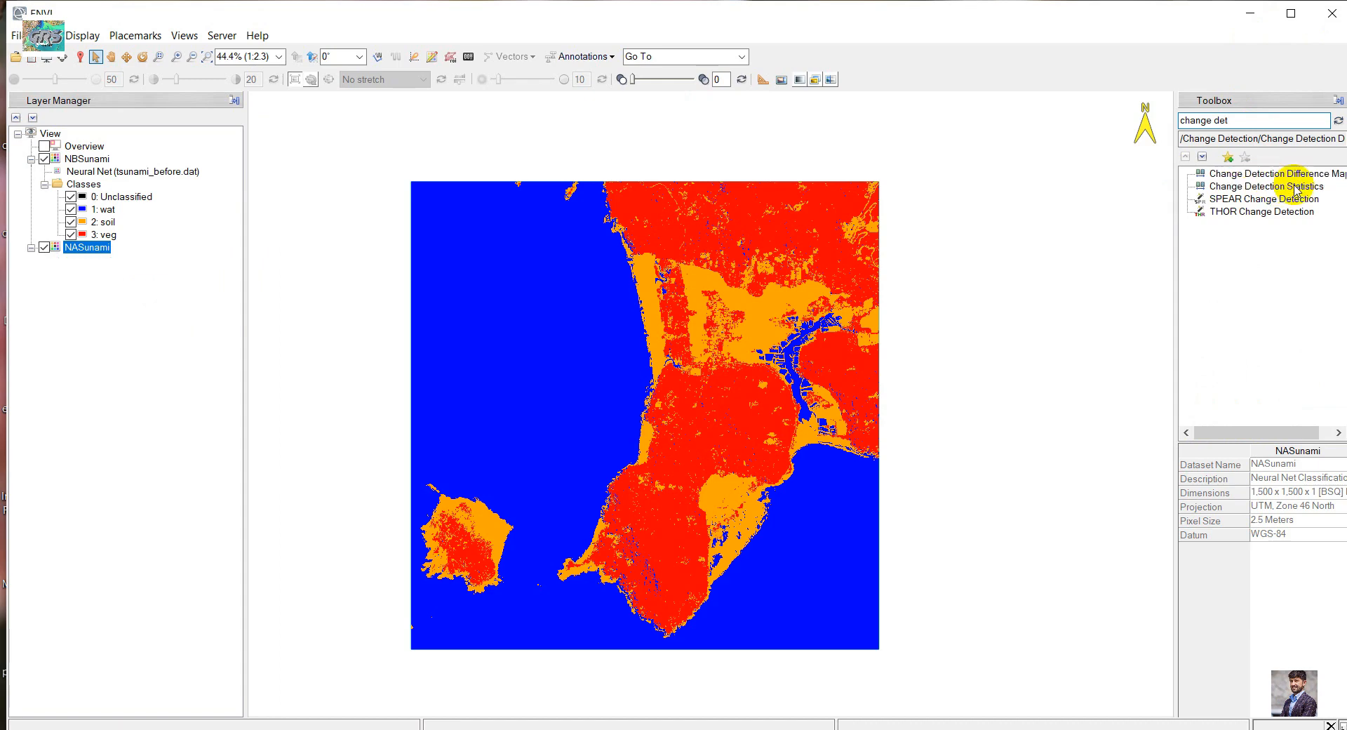
{"action": "double_click", "coordinate": [1296, 191]}
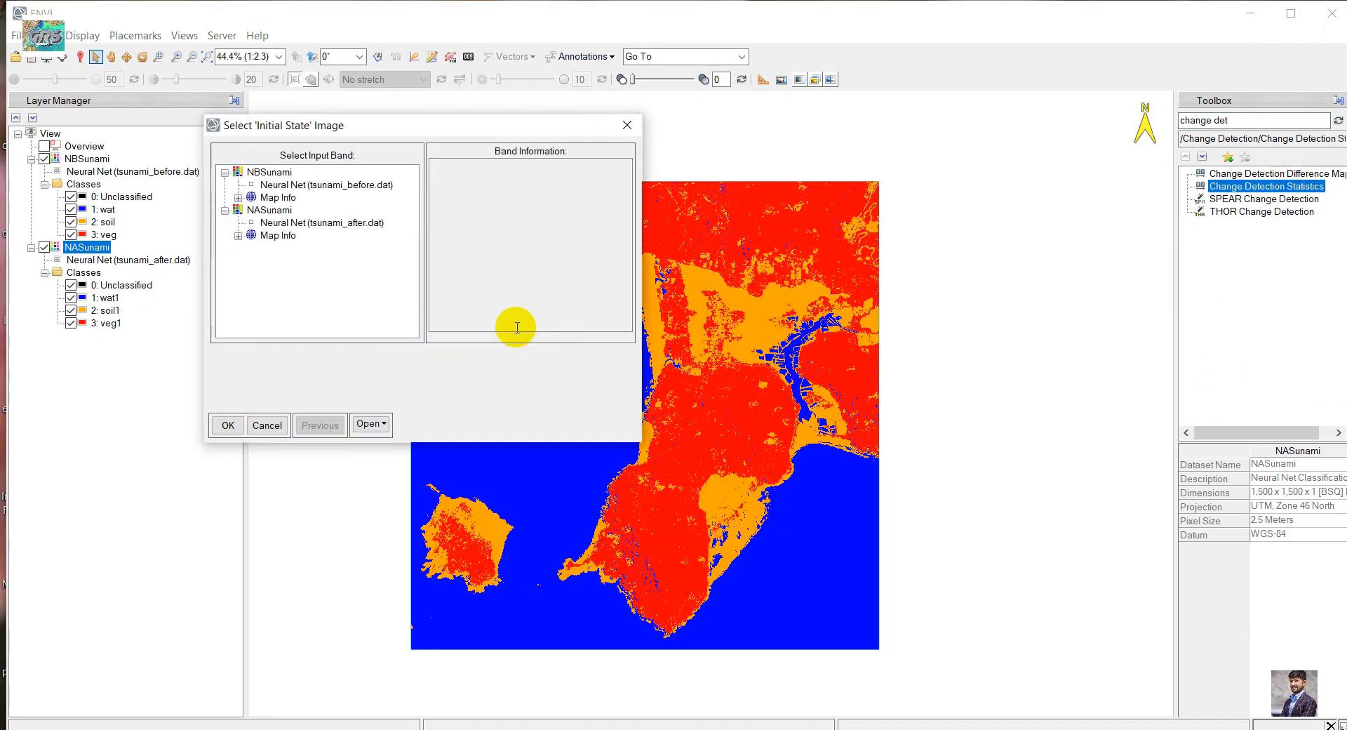
Set the initial state image to the Neural Net (tsunami_before.dat) band of NBSunami
{"action": "left_click_drag", "start_coordinate": [337, 123], "coordinate": [561, 219]}
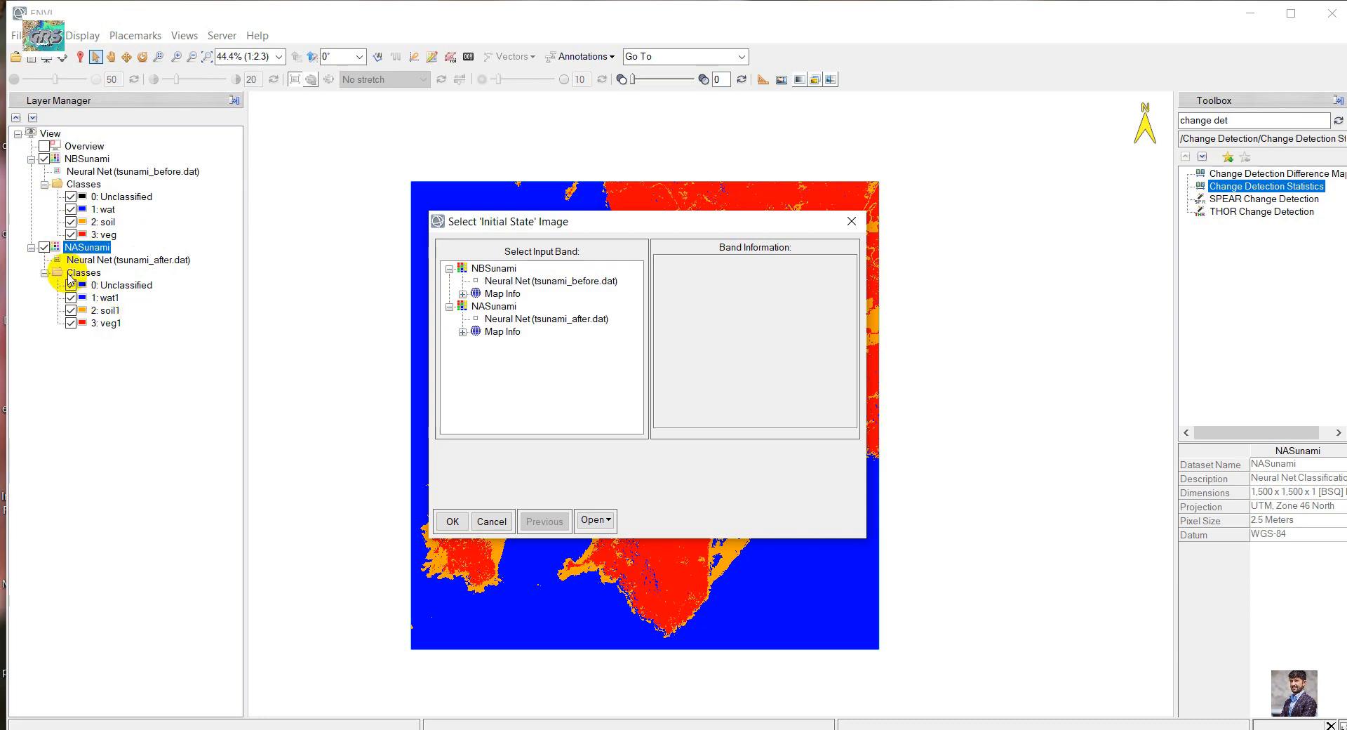
{"action": "left_click_drag", "start_coordinate": [501, 228], "coordinate": [394, 235]}
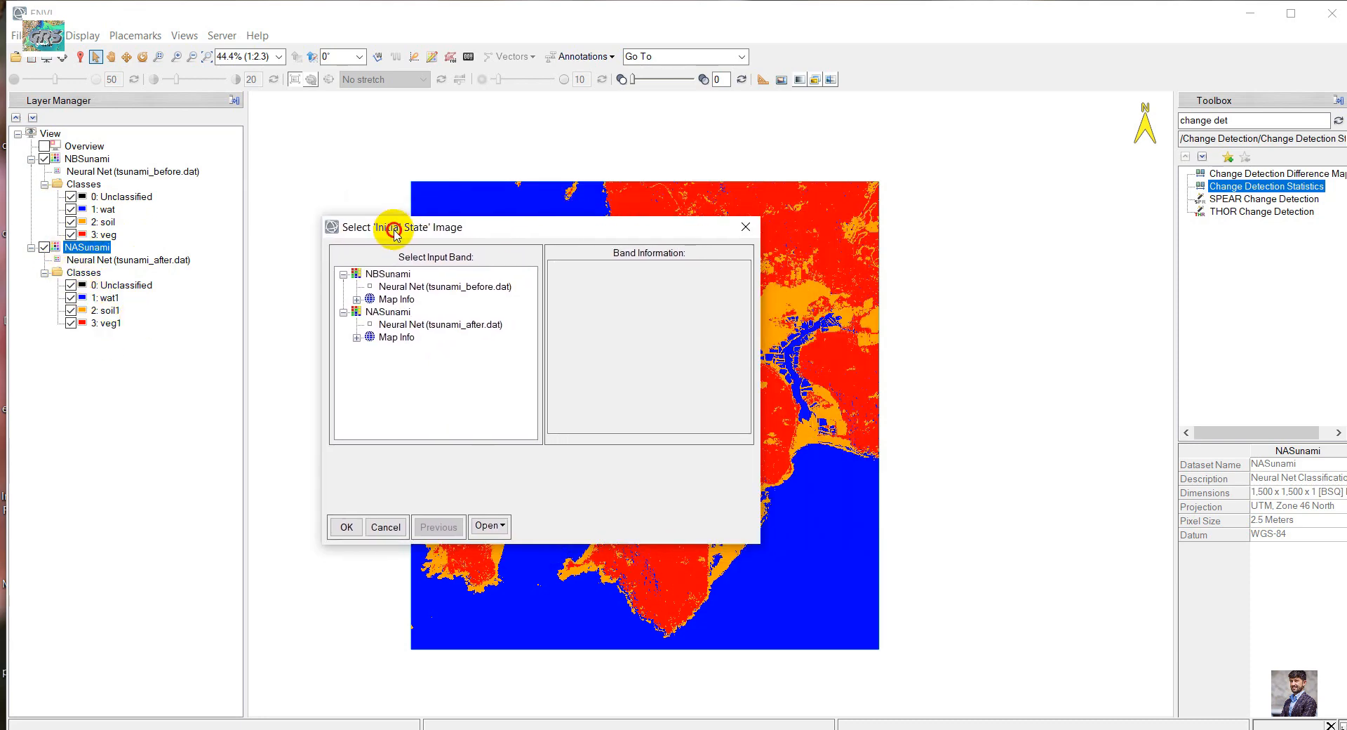
{"action": "left_click", "coordinate": [400, 287]}
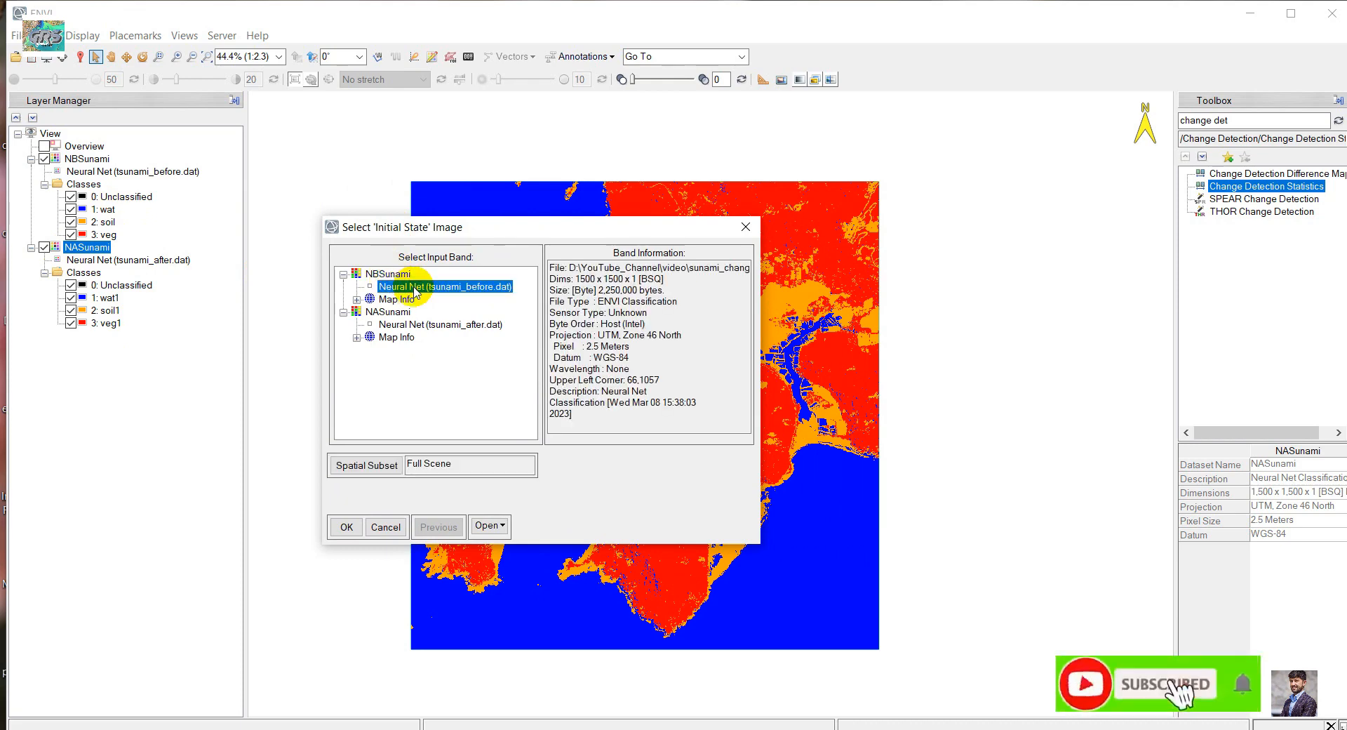
{"action": "left_click", "coordinate": [351, 531]}
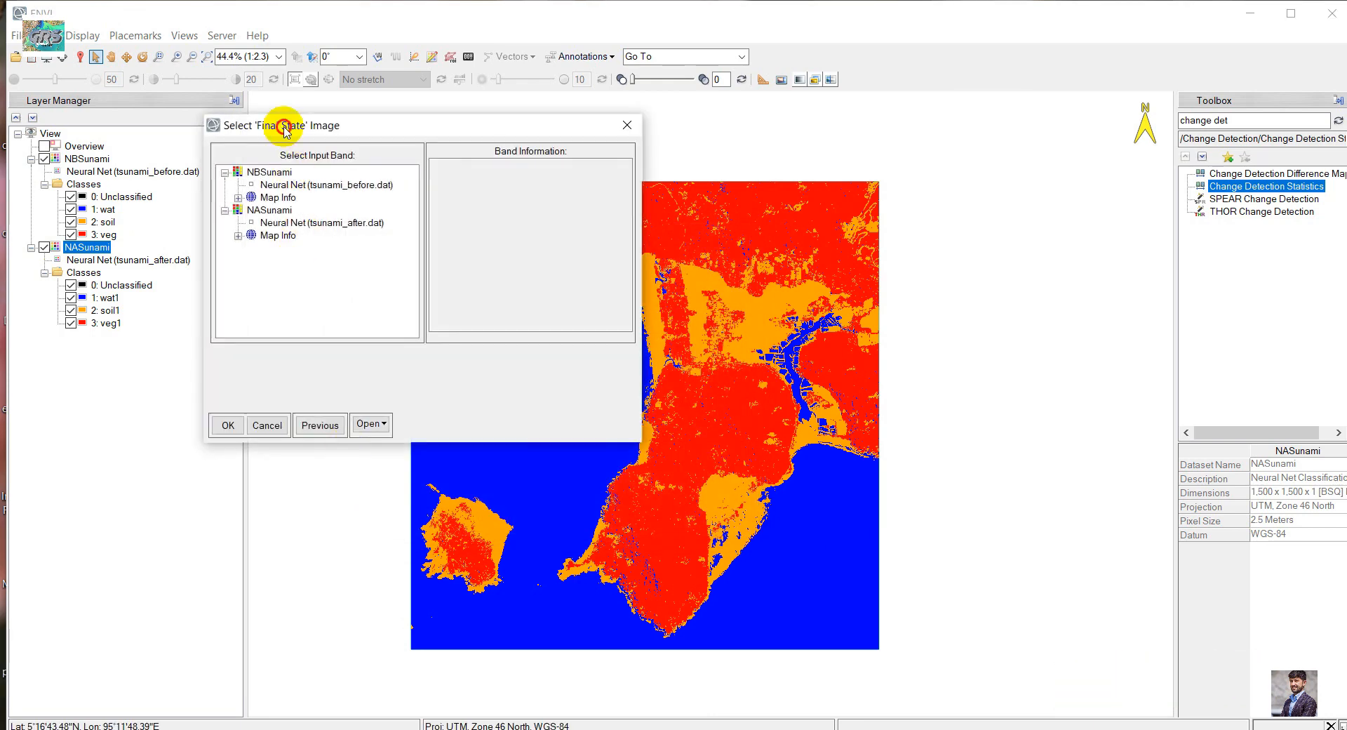
Set the final state image to NASunami's Neural Net (tsunami_after.dat) band and accept the wat–wat1, soil–soil1 and veg–veg1 class pairs
{"action": "left_click_drag", "start_coordinate": [285, 126], "coordinate": [392, 245]}
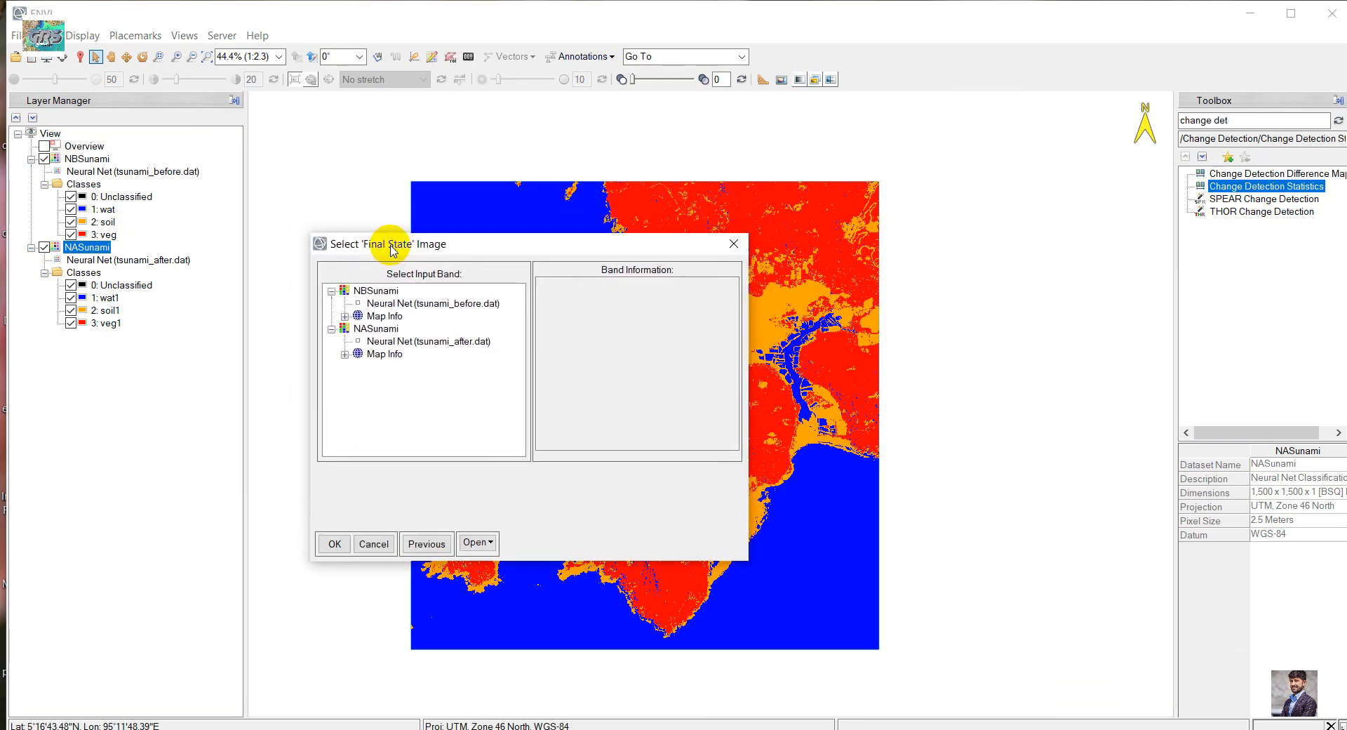
{"action": "left_click", "coordinate": [395, 342]}
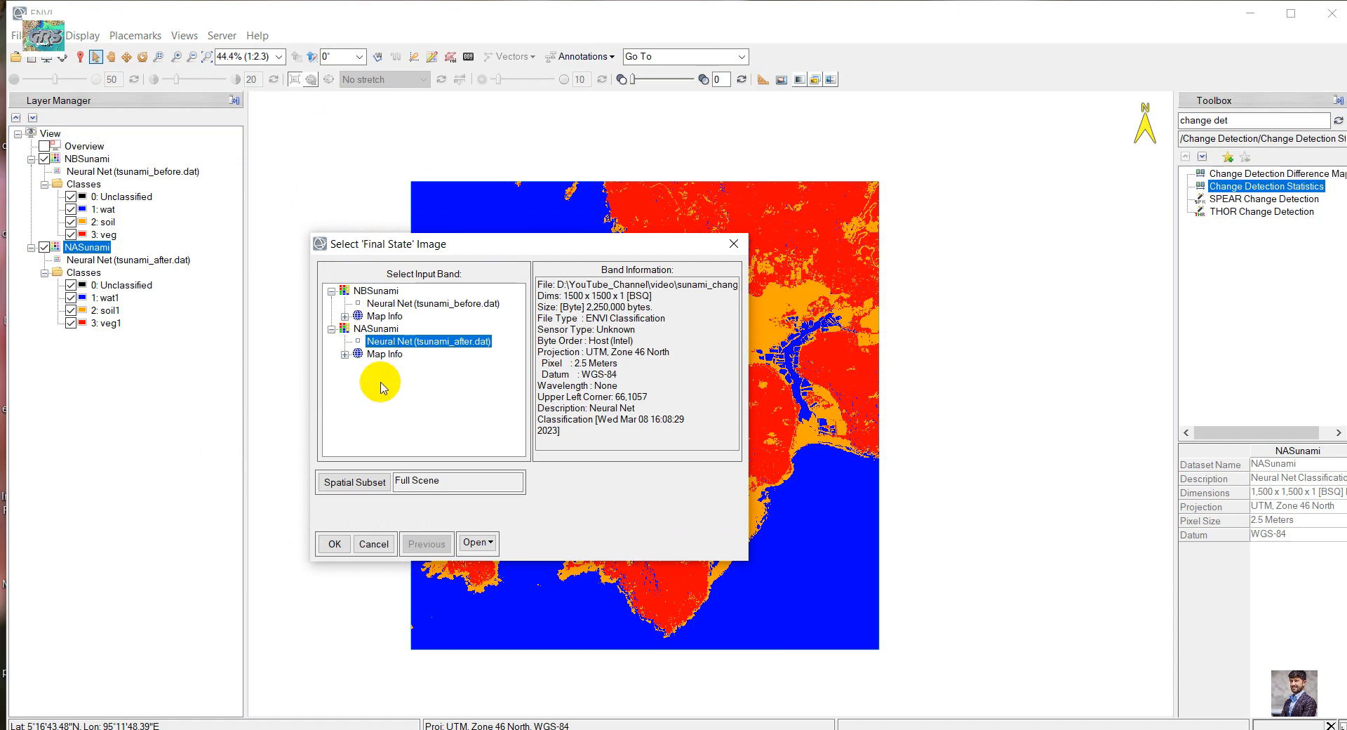
{"action": "left_click", "coordinate": [336, 543]}
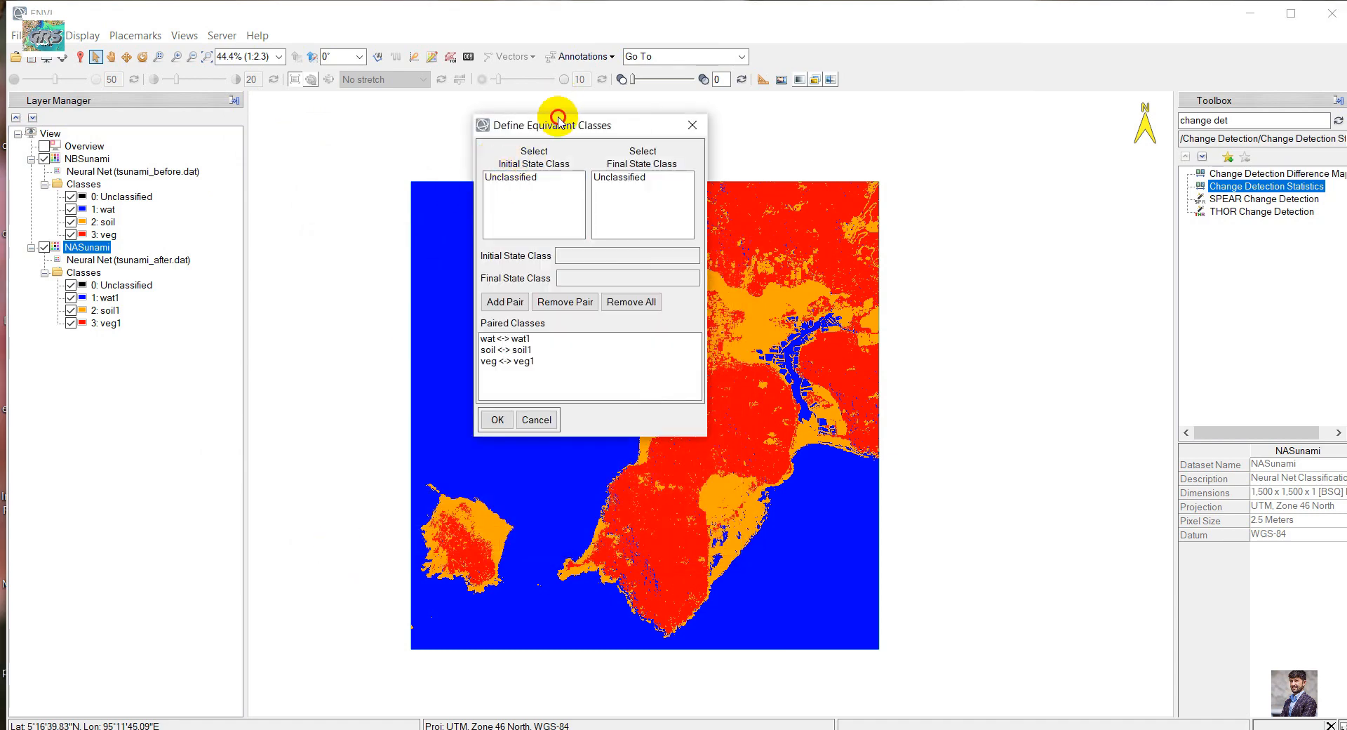
{"action": "left_click_drag", "start_coordinate": [558, 121], "coordinate": [512, 243]}
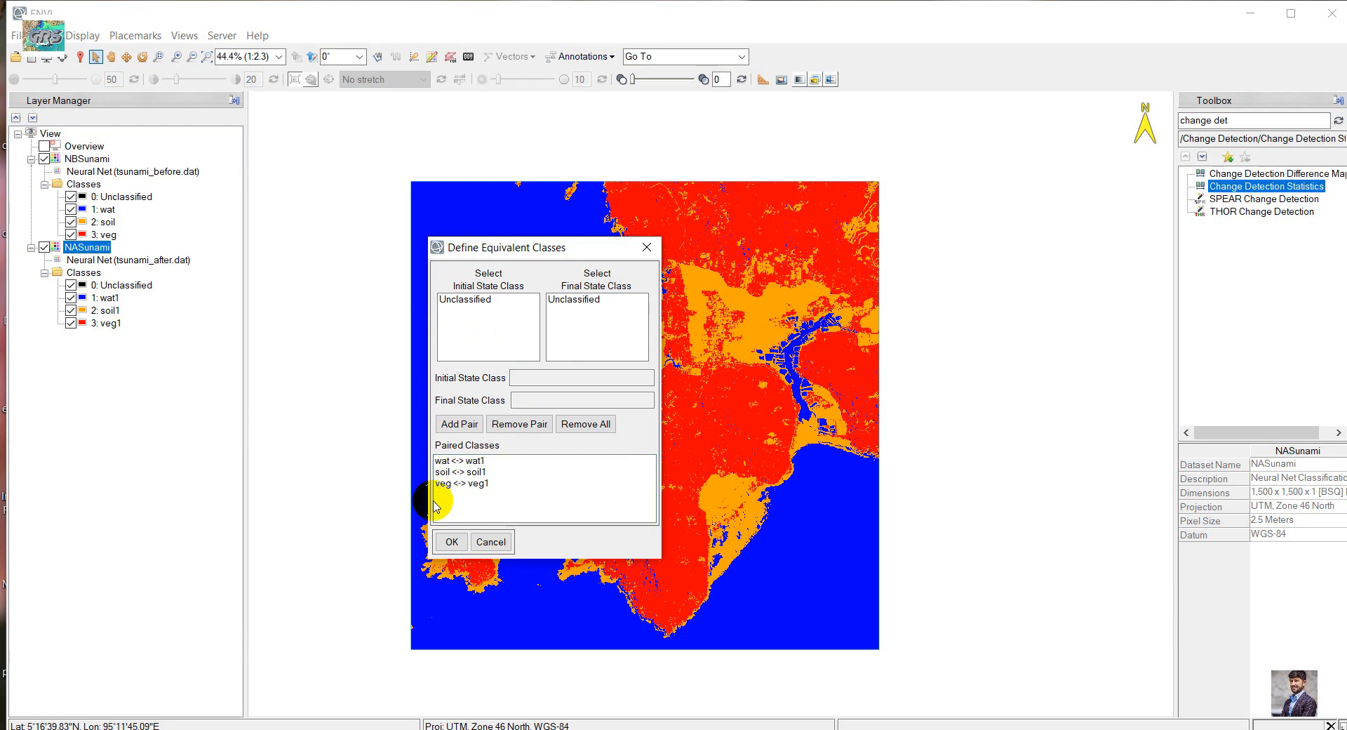
{"action": "left_click", "coordinate": [451, 541]}
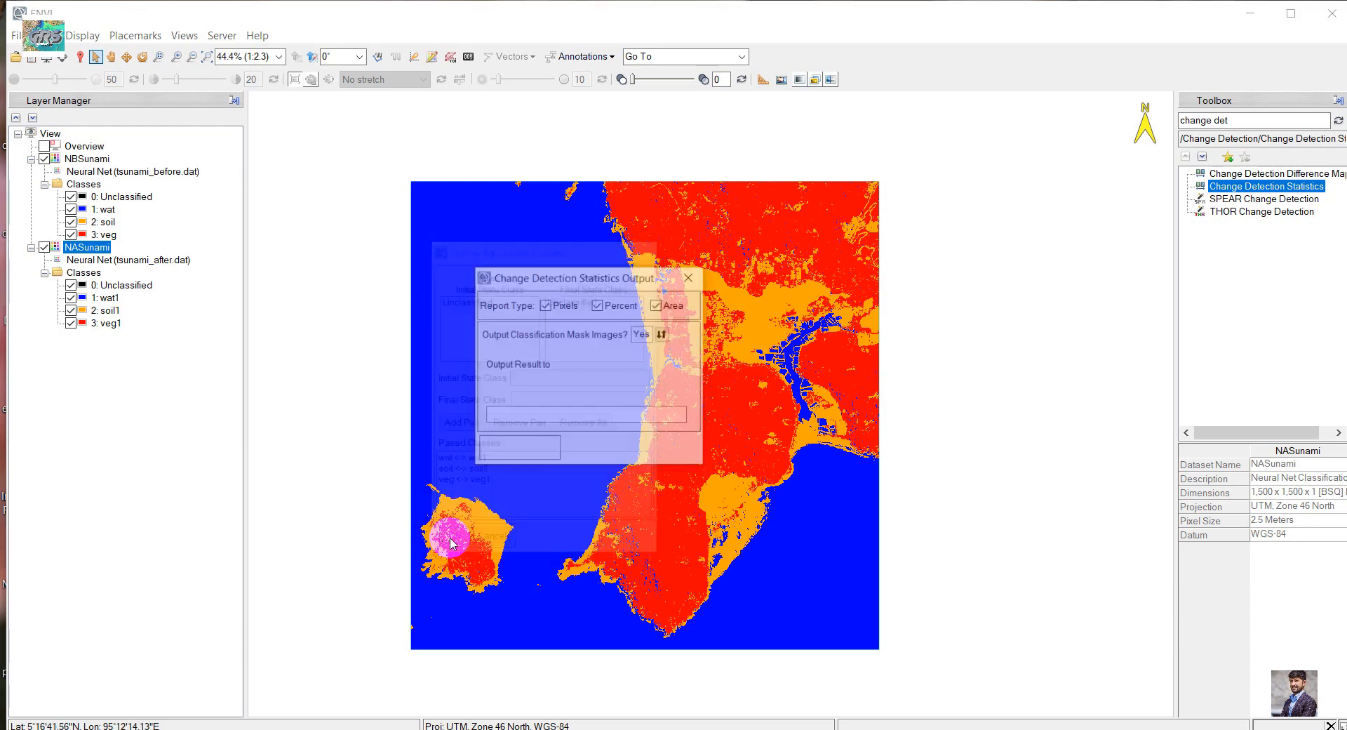
{"action": "left_click_drag", "start_coordinate": [590, 279], "coordinate": [557, 280]}
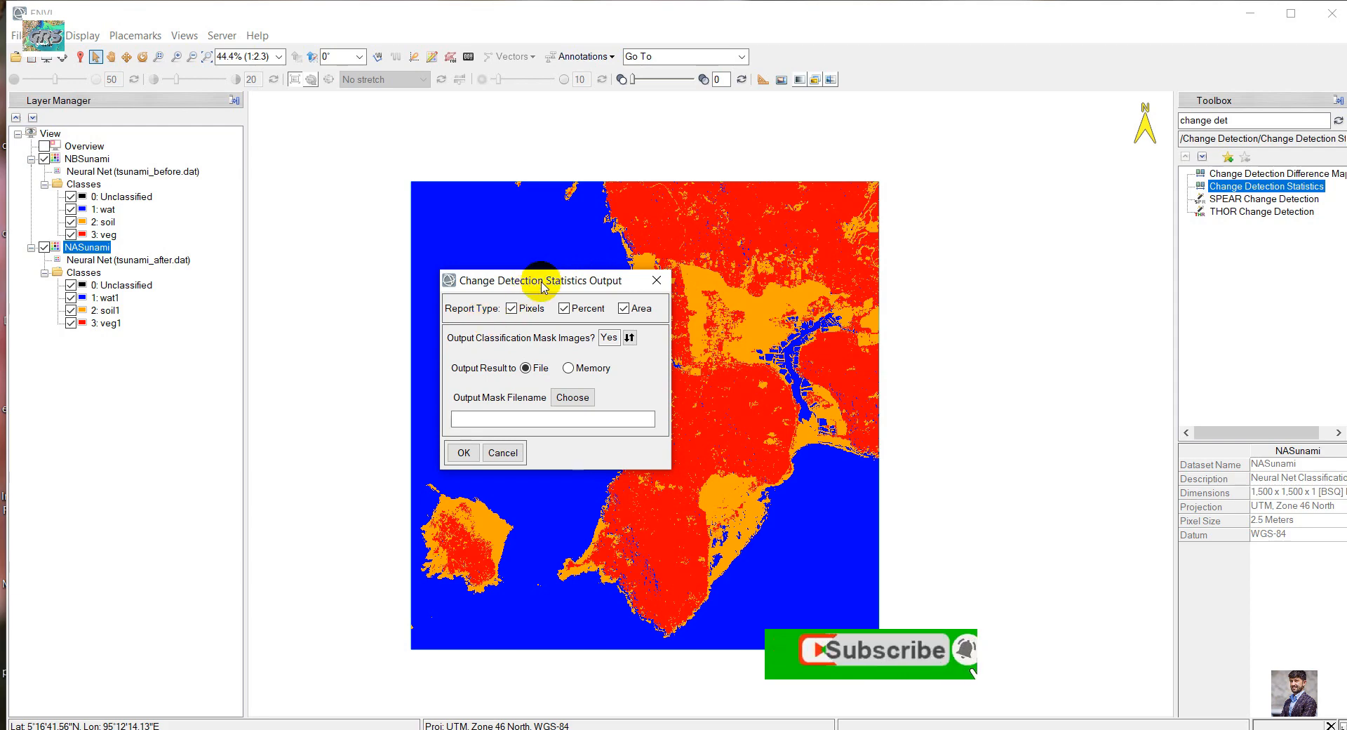
{"action": "left_click", "coordinate": [534, 313]}
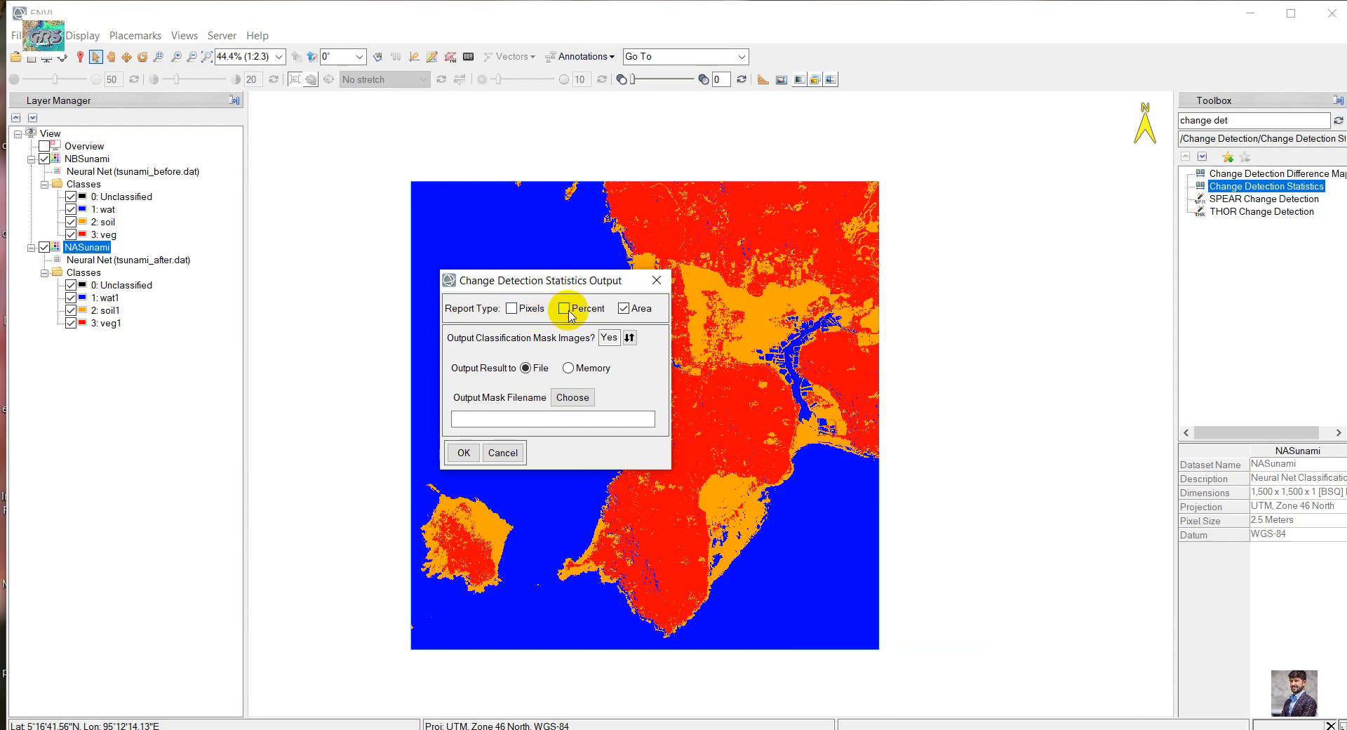
{"action": "left_click", "coordinate": [640, 313]}
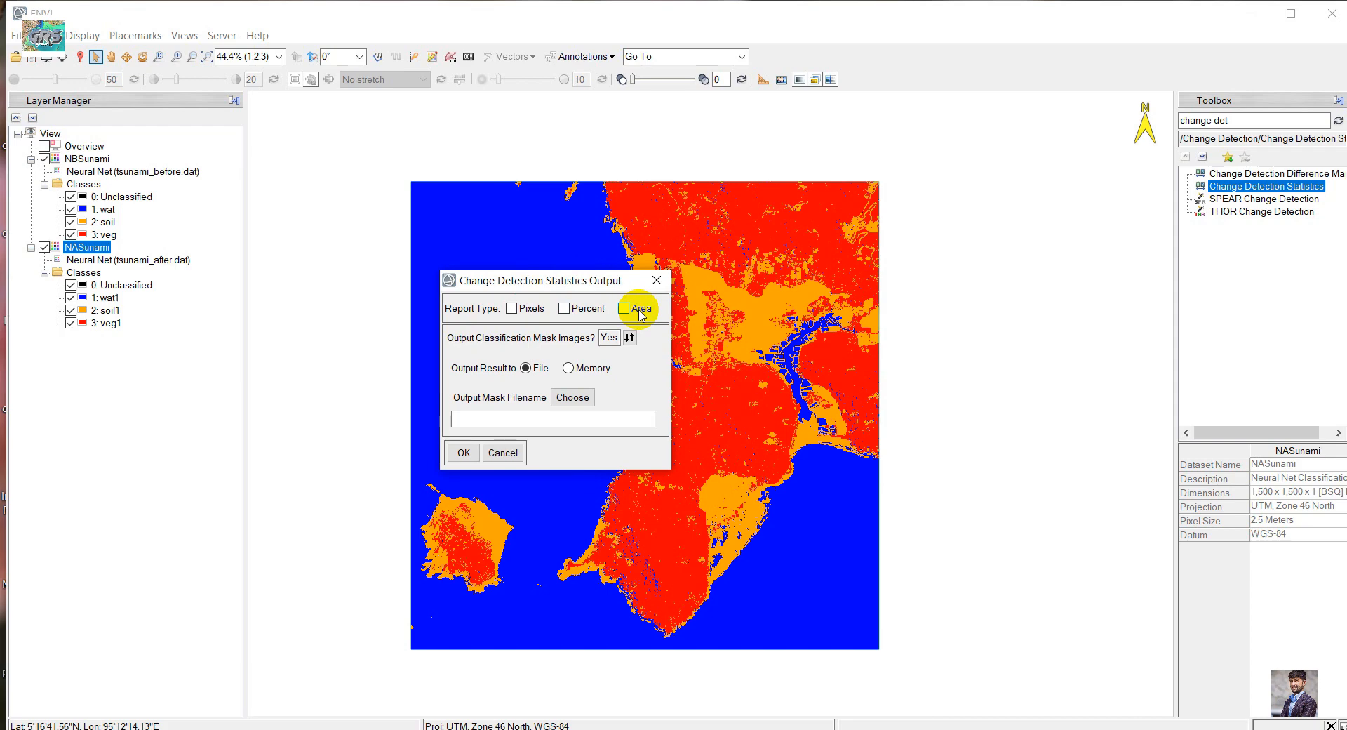
{"action": "left_click", "coordinate": [639, 313]}
{"action": "left_click", "coordinate": [572, 311]}
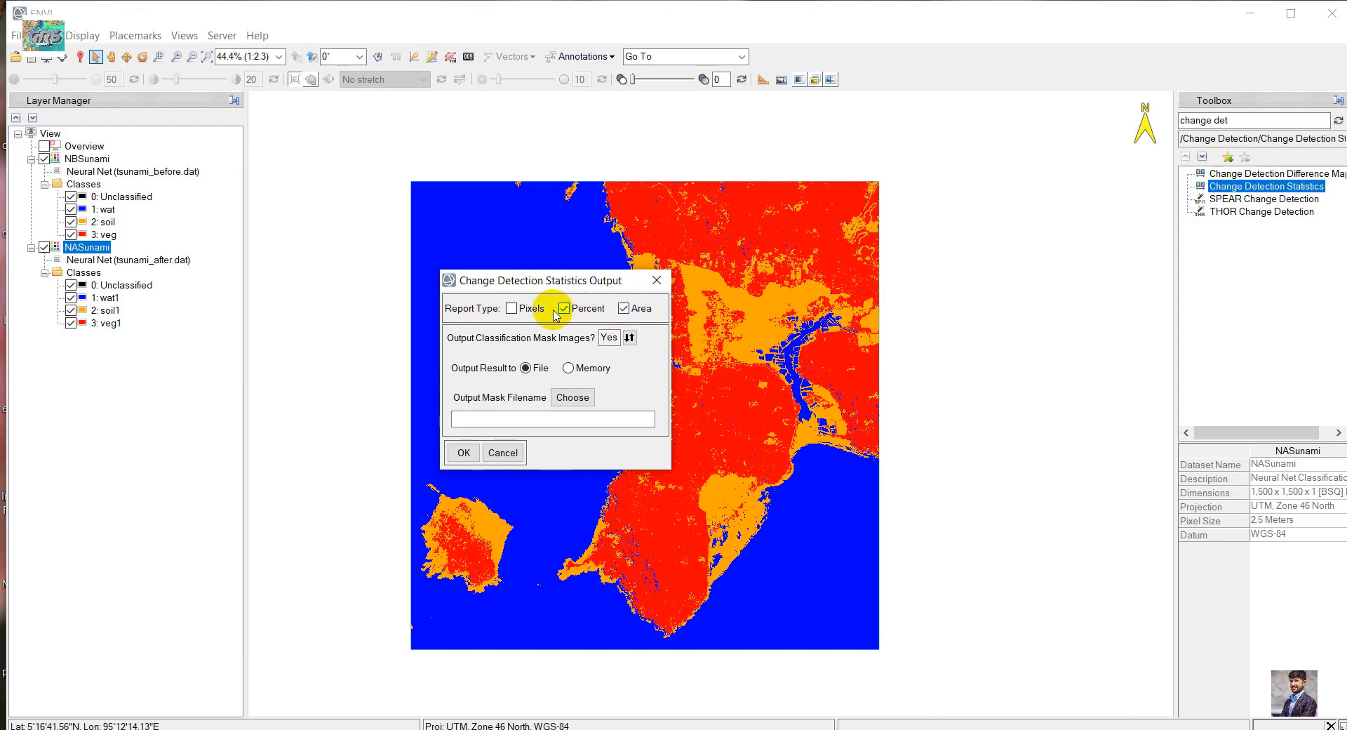
{"action": "left_click", "coordinate": [532, 306]}
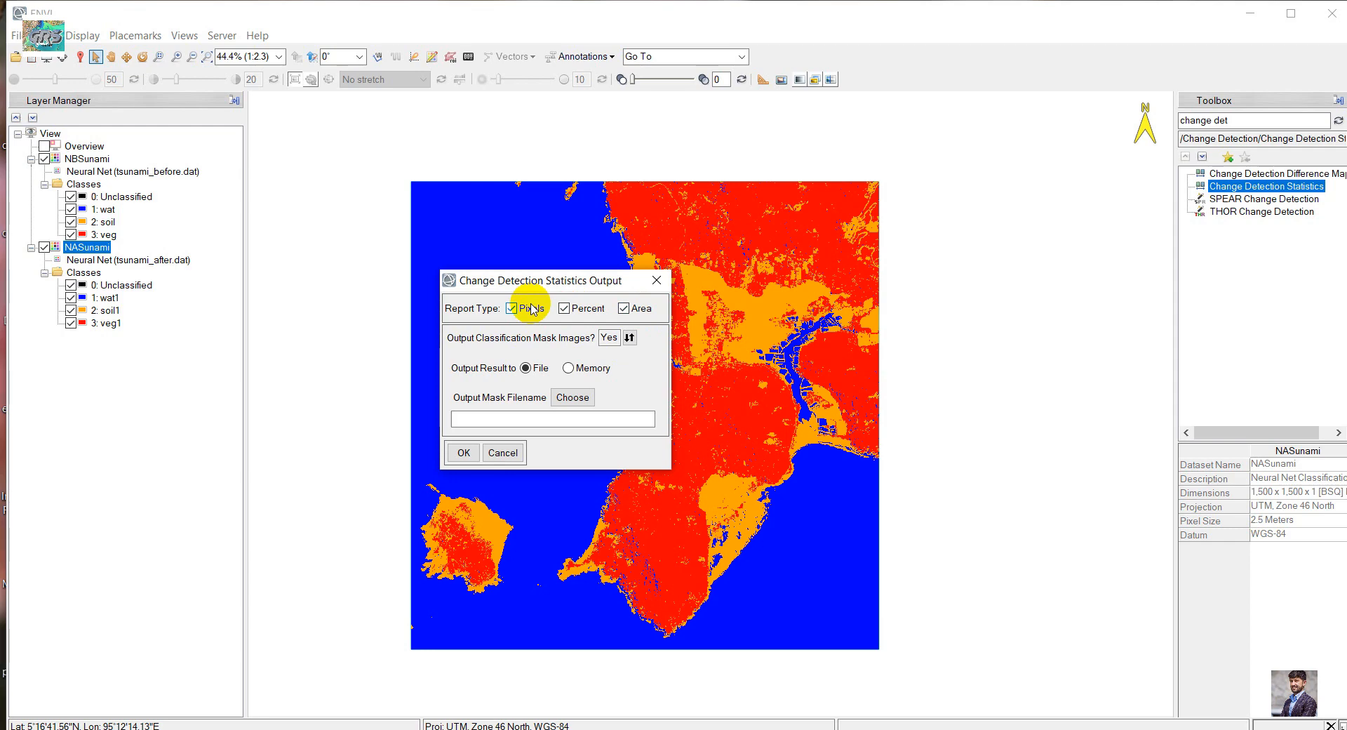
Choose an output mask file location, browsing to the statistic folder inside YouTube_Channel\video on drive D
{"action": "left_click", "coordinate": [575, 402]}
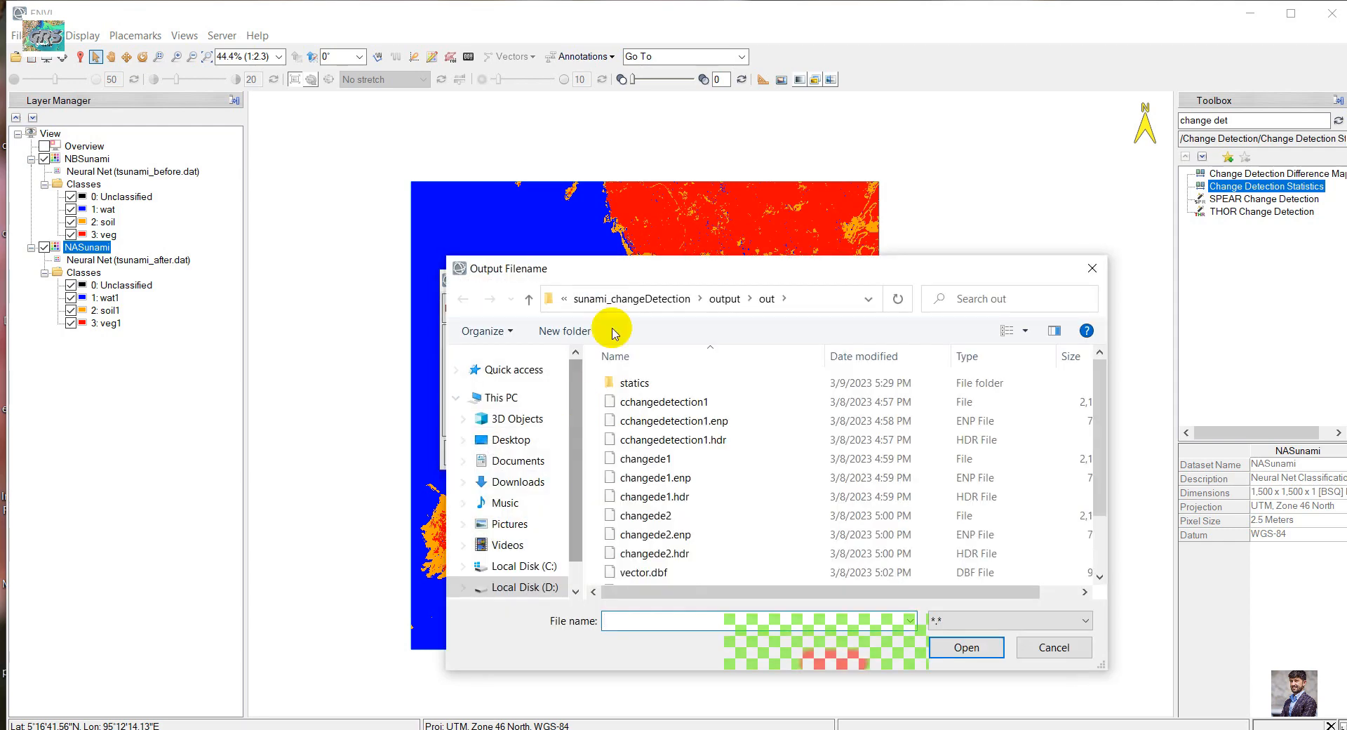
{"action": "left_click_drag", "start_coordinate": [614, 274], "coordinate": [497, 166]}
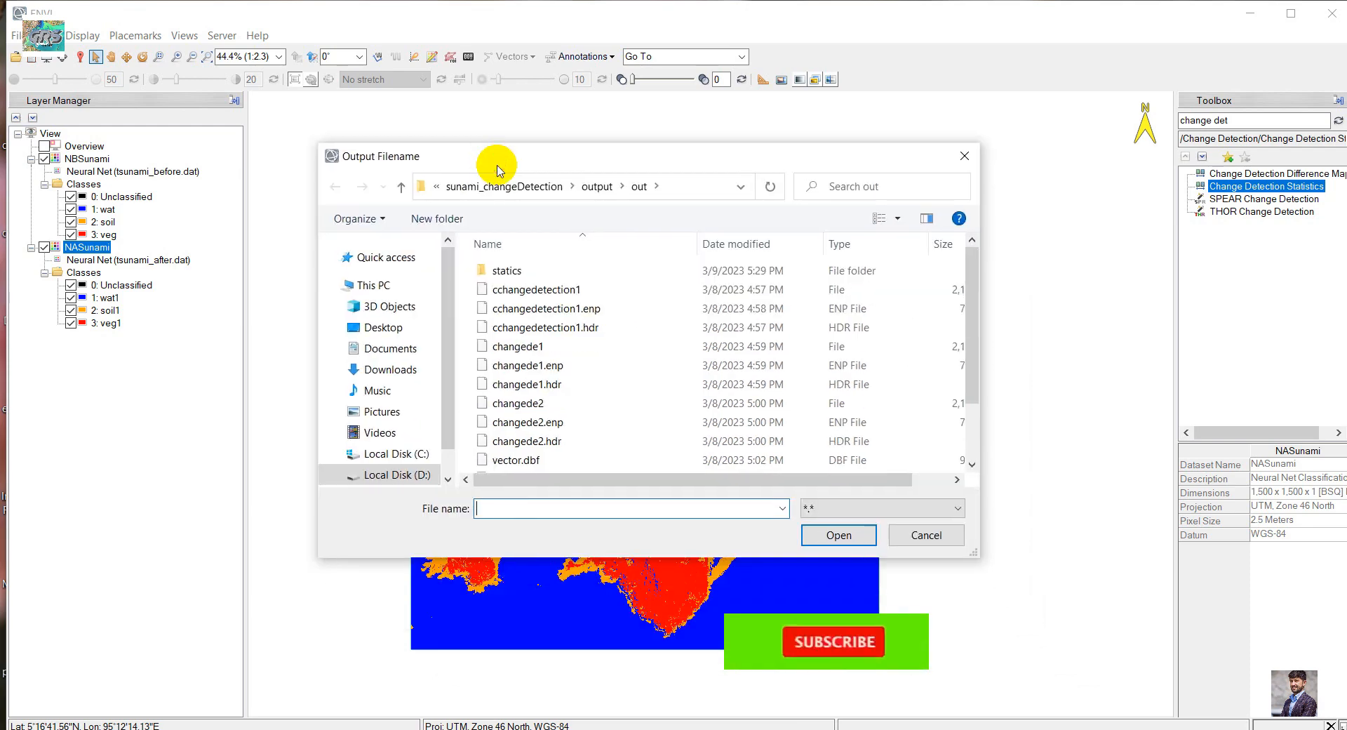
{"action": "left_click", "coordinate": [598, 188]}
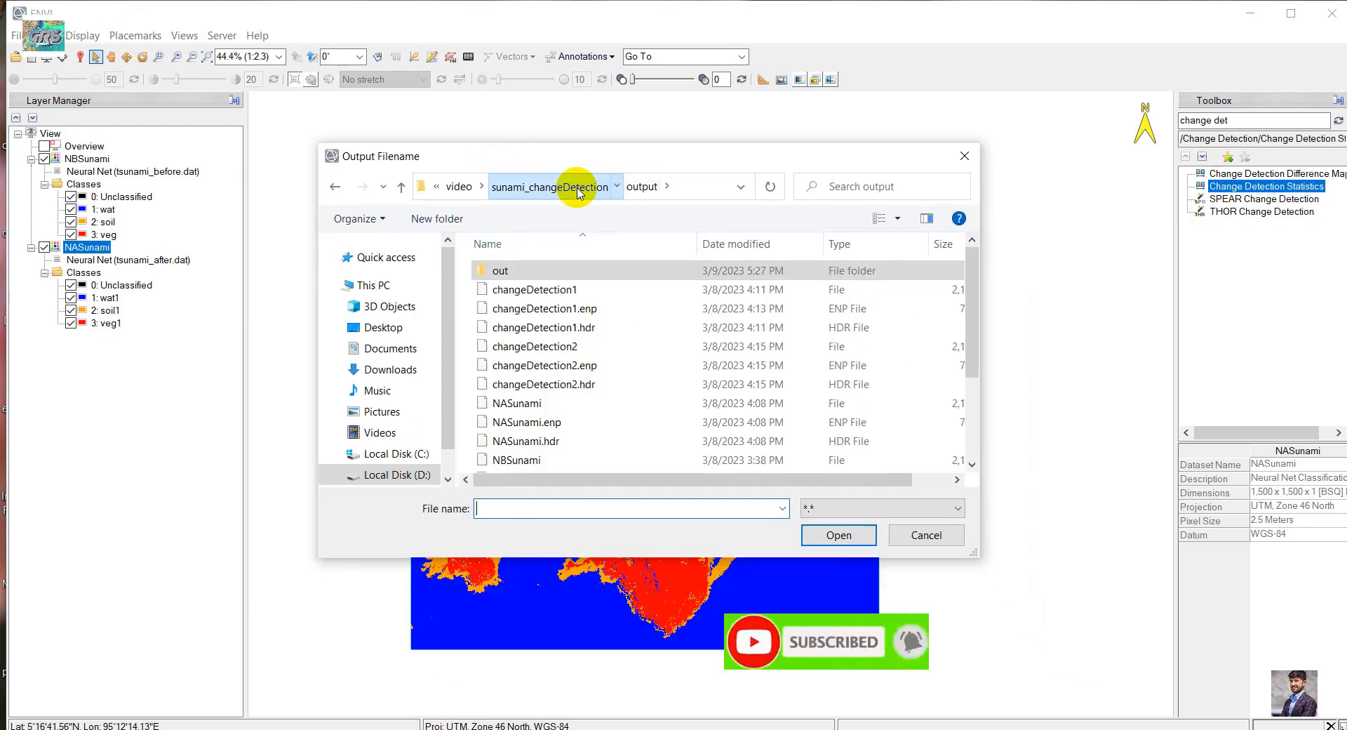
{"action": "left_click", "coordinate": [593, 187]}
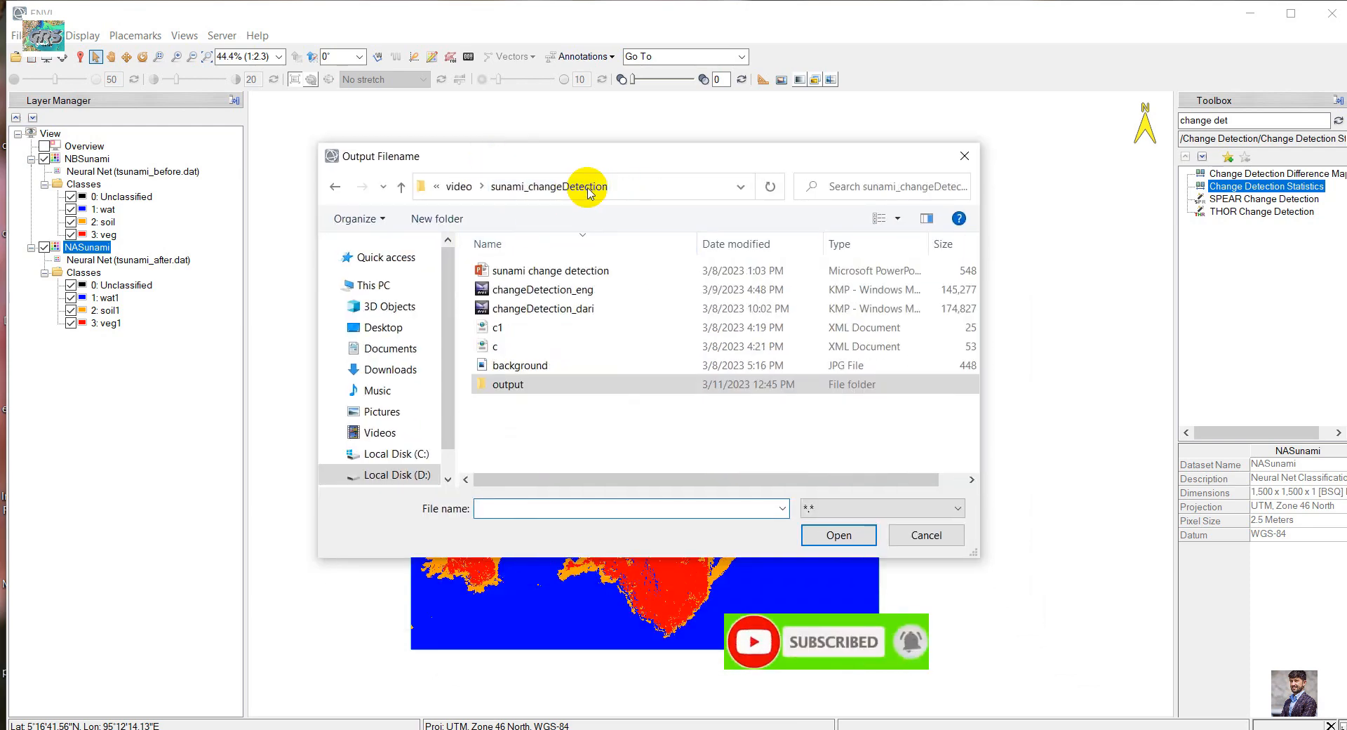
{"action": "left_click", "coordinate": [461, 186]}
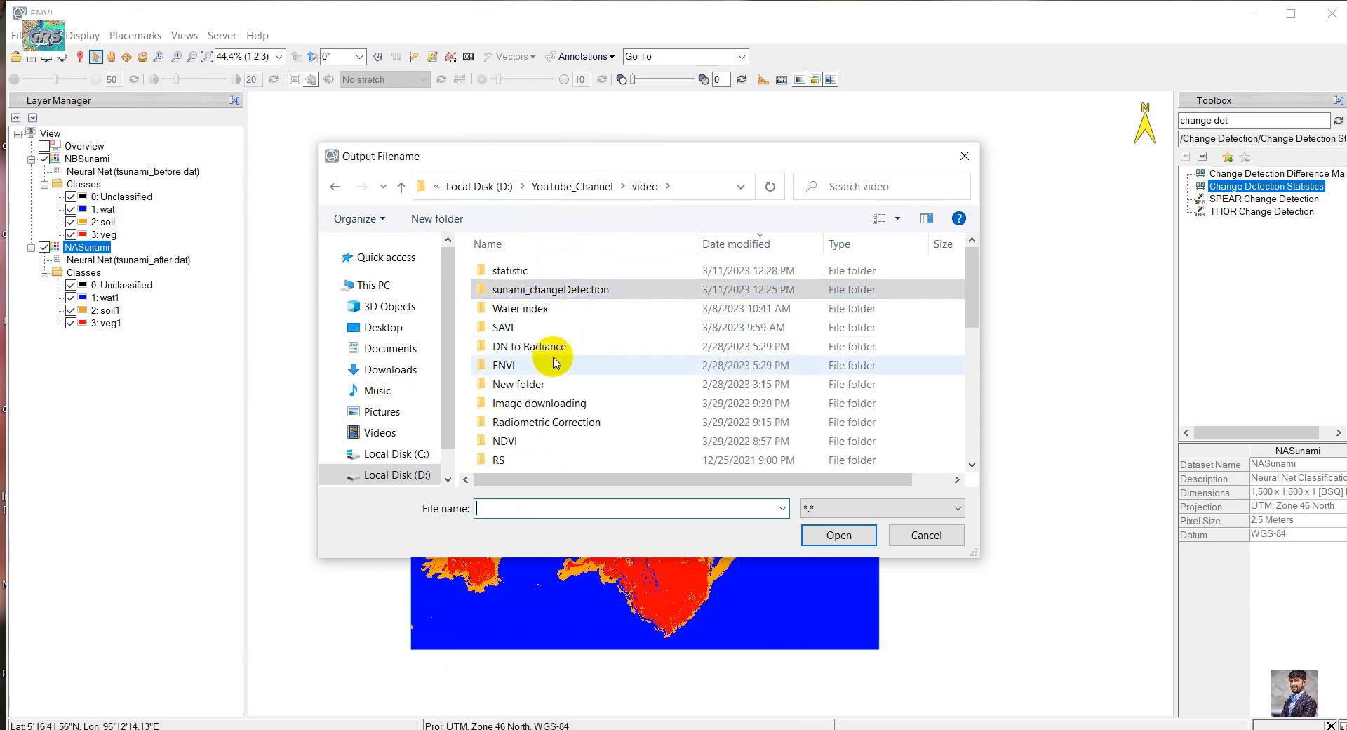
{"action": "left_click", "coordinate": [536, 275]}
{"action": "double_click", "coordinate": [536, 276]}
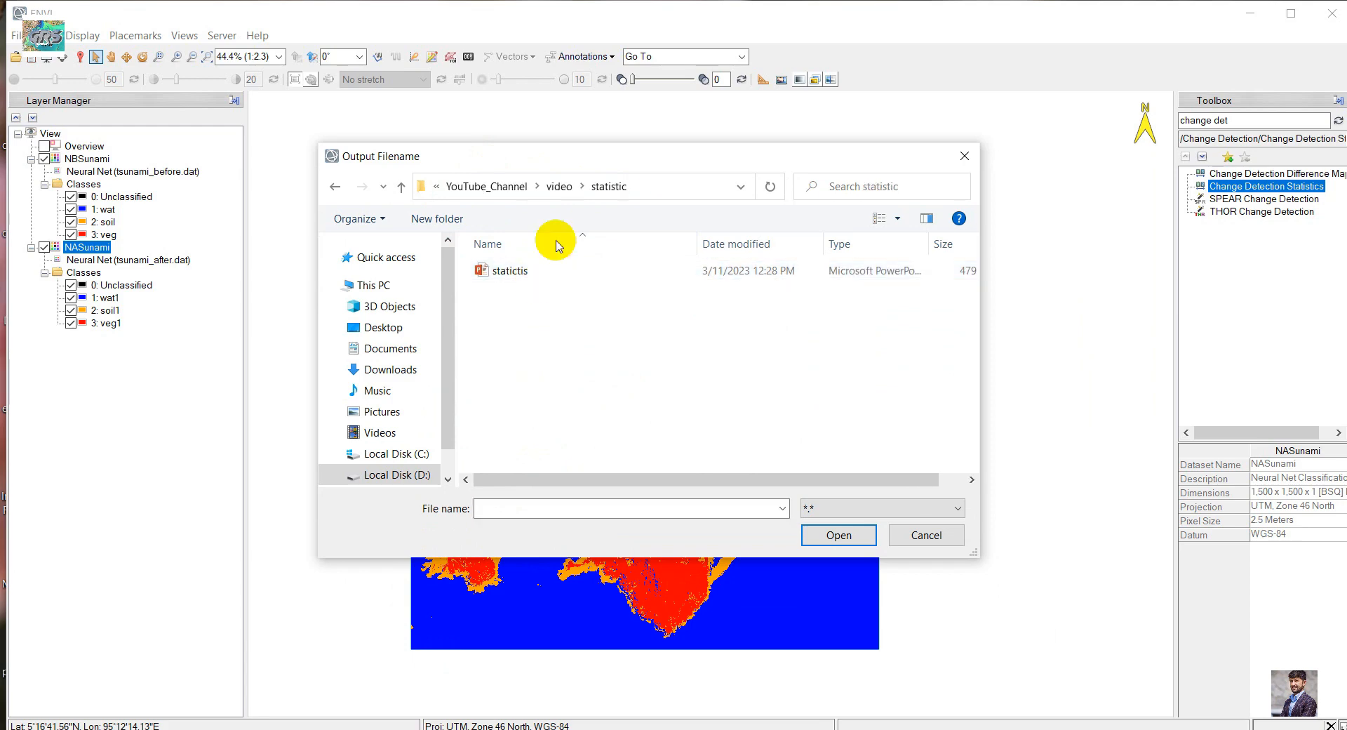
Create a folder named output inside the statistic folder and open it
{"action": "left_click", "coordinate": [440, 230]}
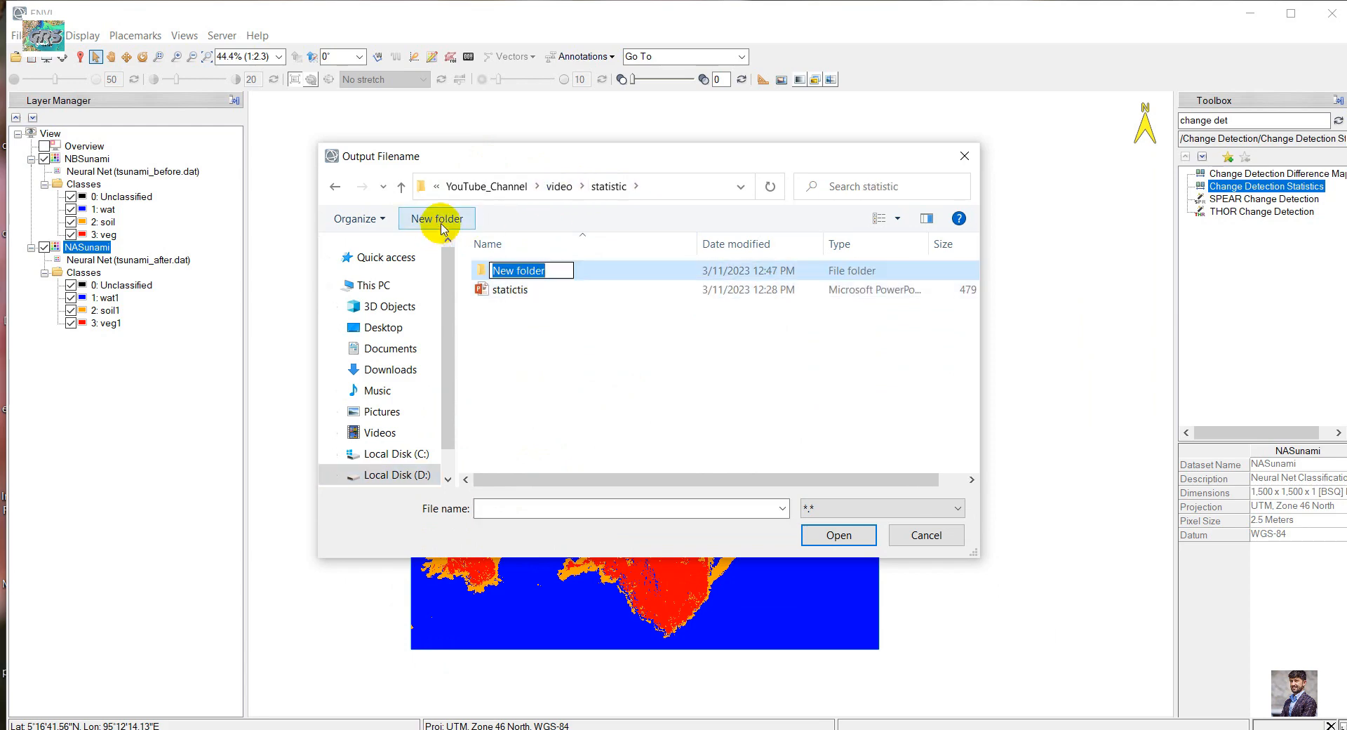
{"action": "type", "text": "output"}
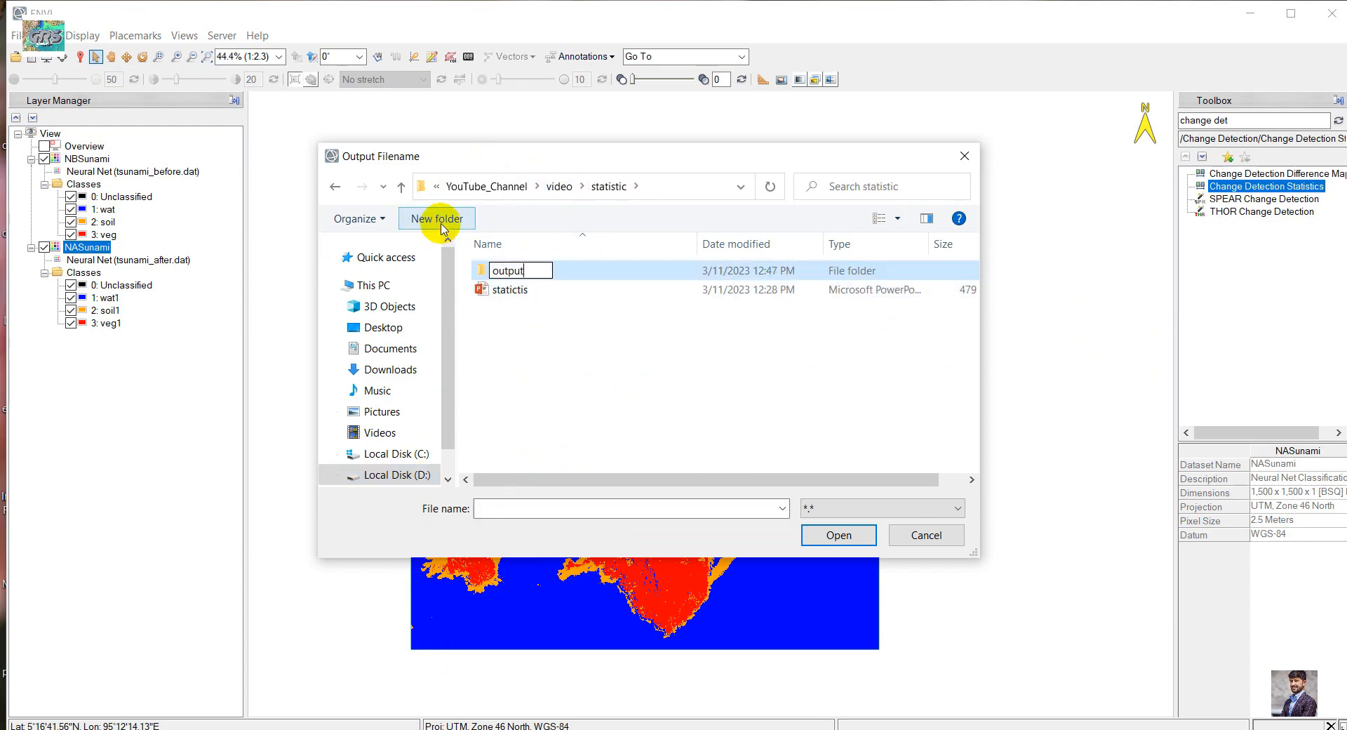
{"action": "key", "text": "Return"}
{"action": "double_click", "coordinate": [593, 267]}
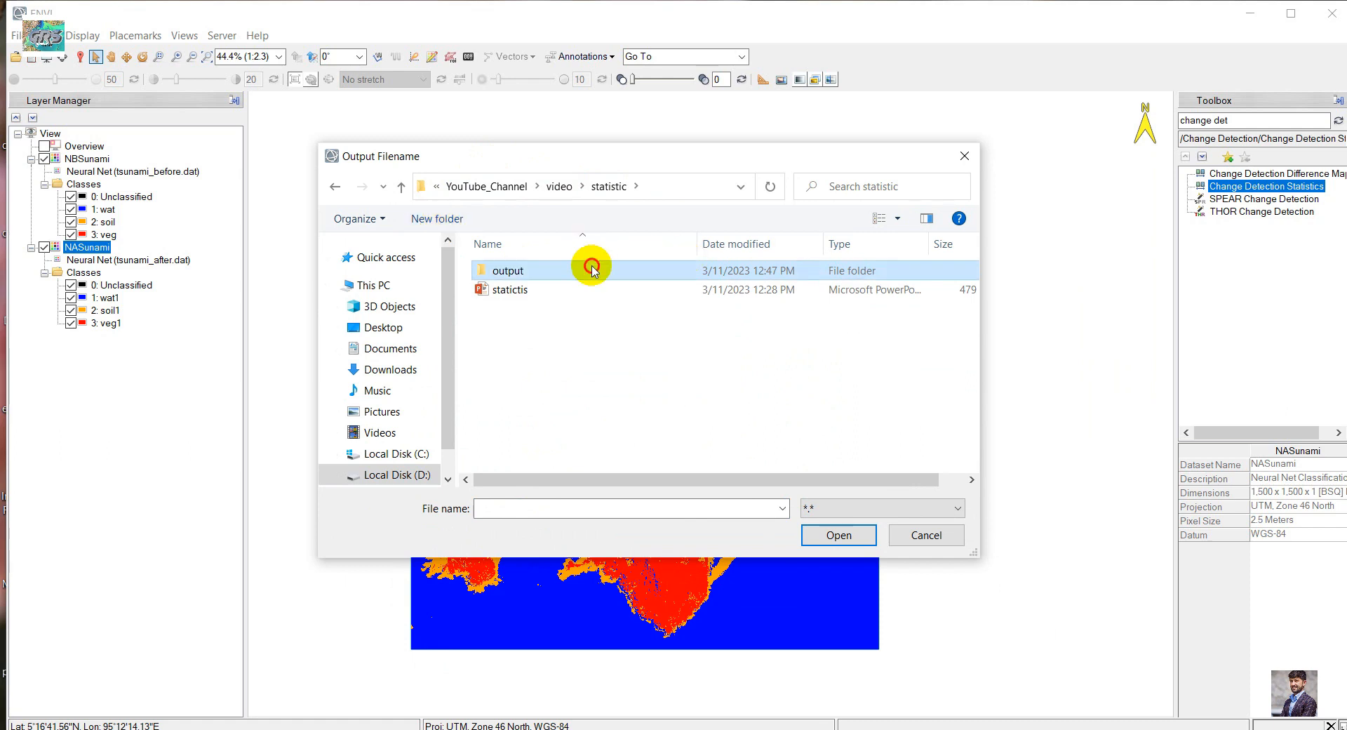
Name the output mask file changeDetectionStatistics and run the change detection statistics computation
{"action": "left_click", "coordinate": [554, 501]}
{"action": "type", "text": "chan"}
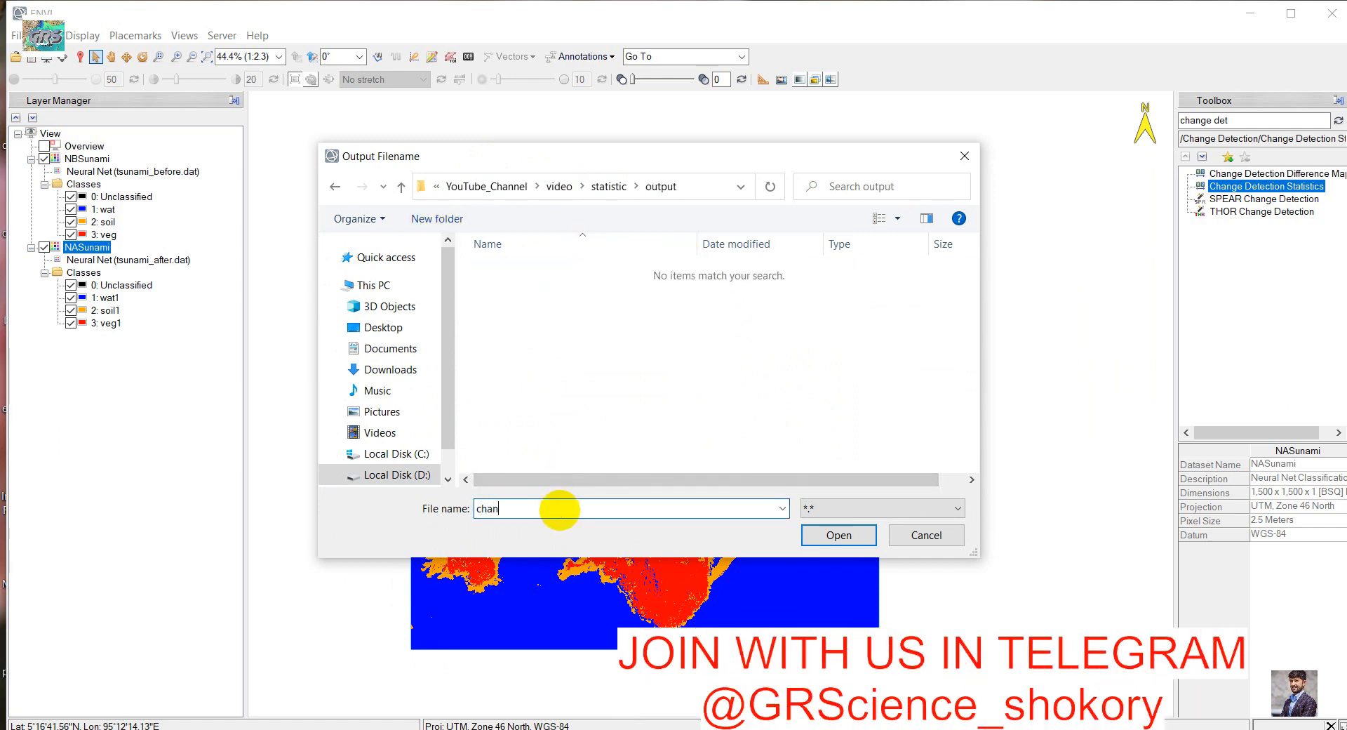
{"action": "type", "text": "ge \\De"}
{"action": "type", "text": "tionStatistics"}
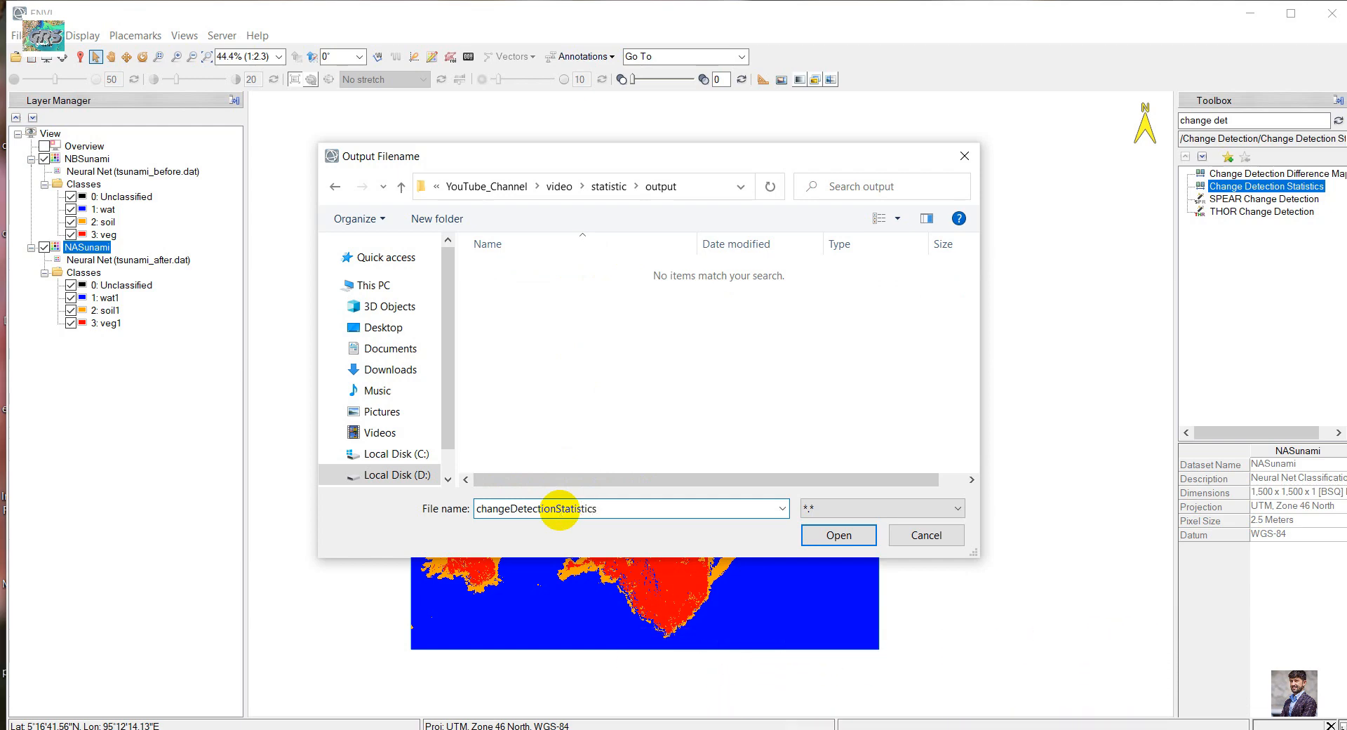
{"action": "key", "text": "Return"}
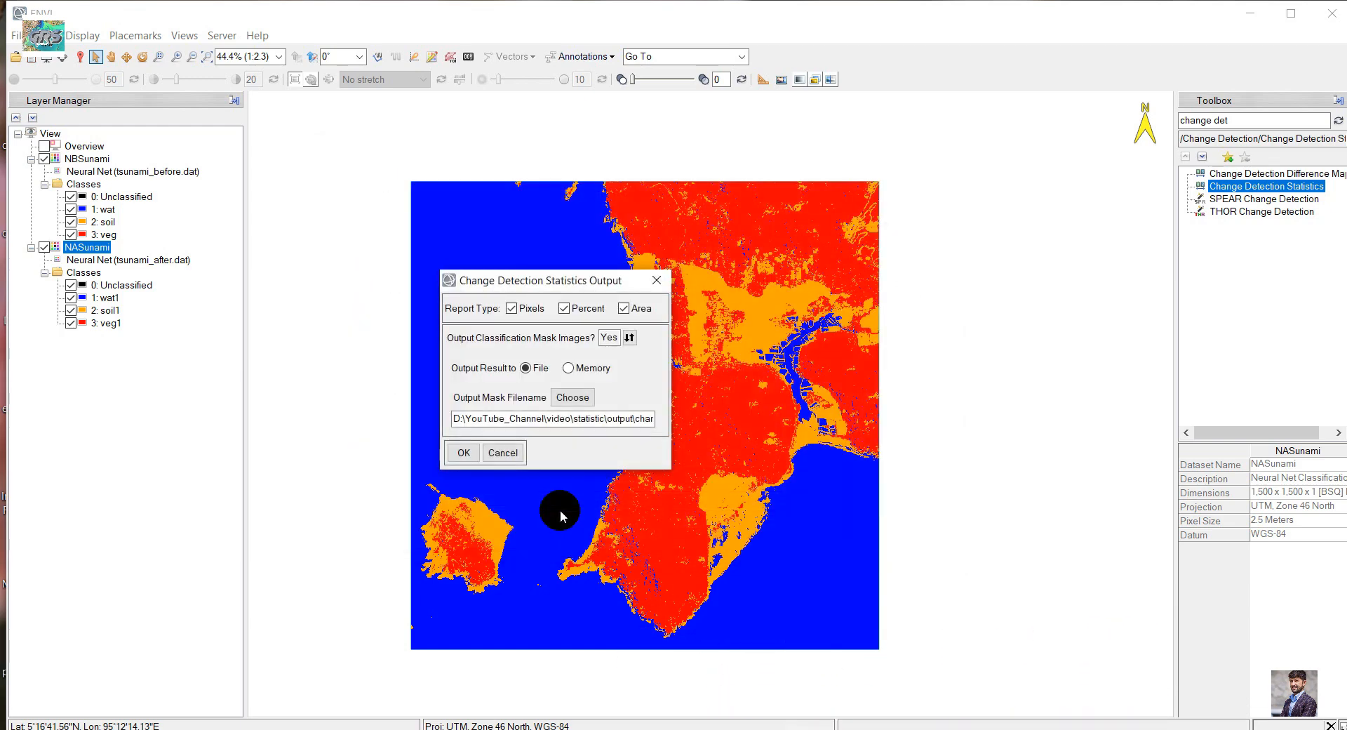
{"action": "left_click", "coordinate": [467, 452]}
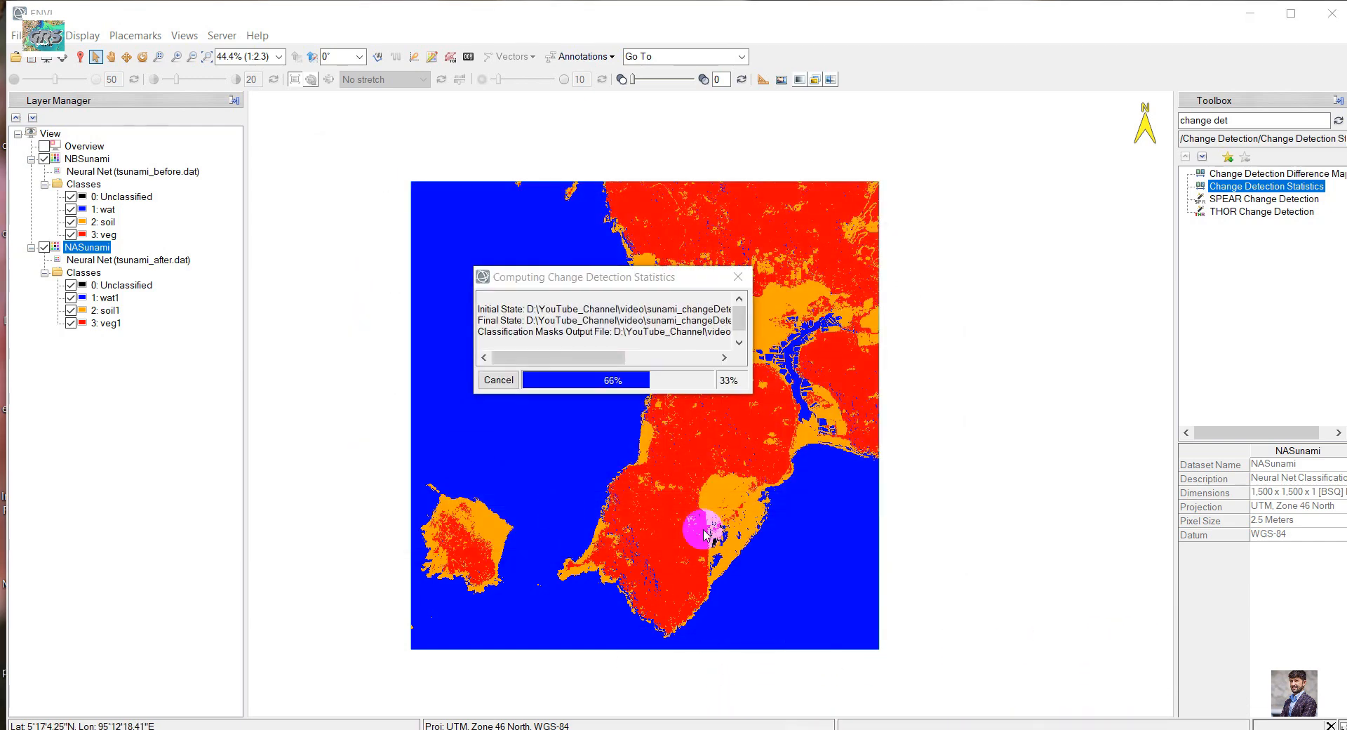
Enlarge the change detection statistics window and examine the wat column of the class areas in square meters
{"action": "left_click_drag", "start_coordinate": [310, 121], "coordinate": [593, 246]}
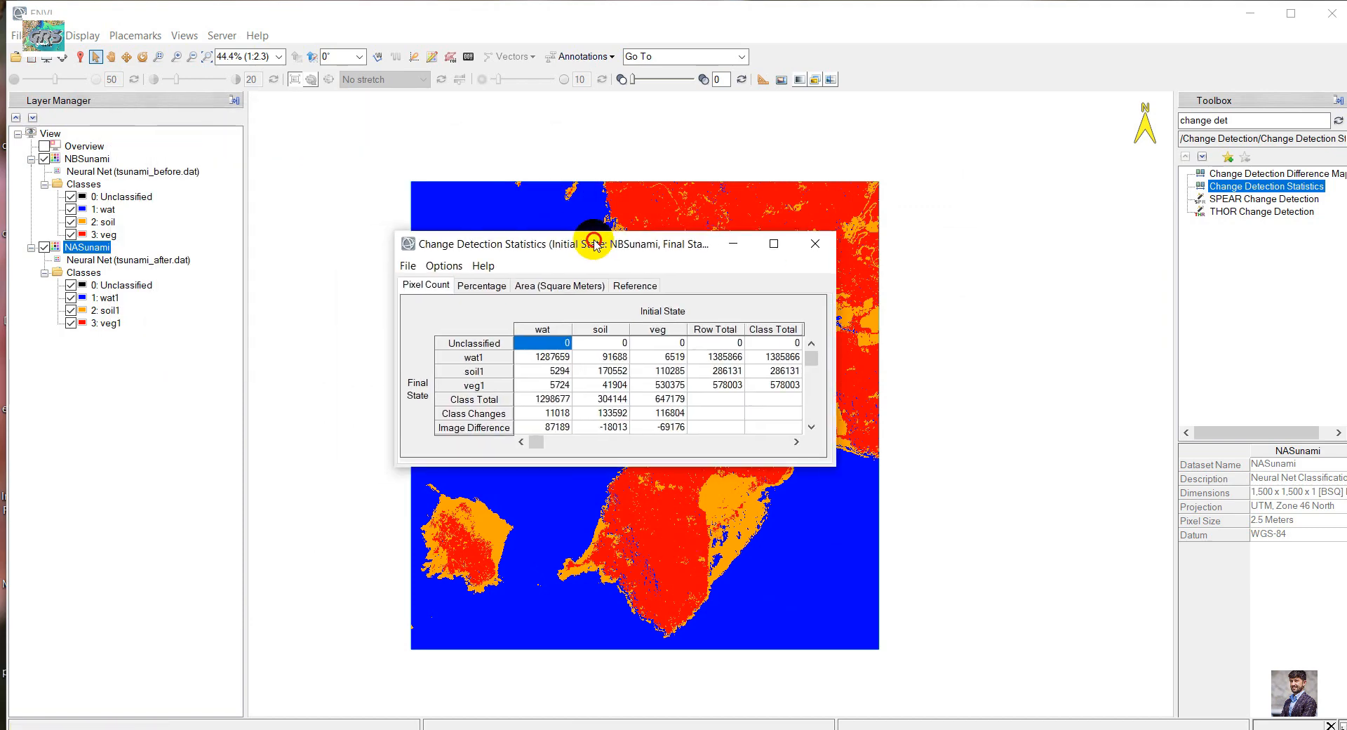
{"action": "left_click_drag", "start_coordinate": [835, 468], "coordinate": [1074, 625]}
{"action": "left_click_drag", "start_coordinate": [668, 264], "coordinate": [610, 174]}
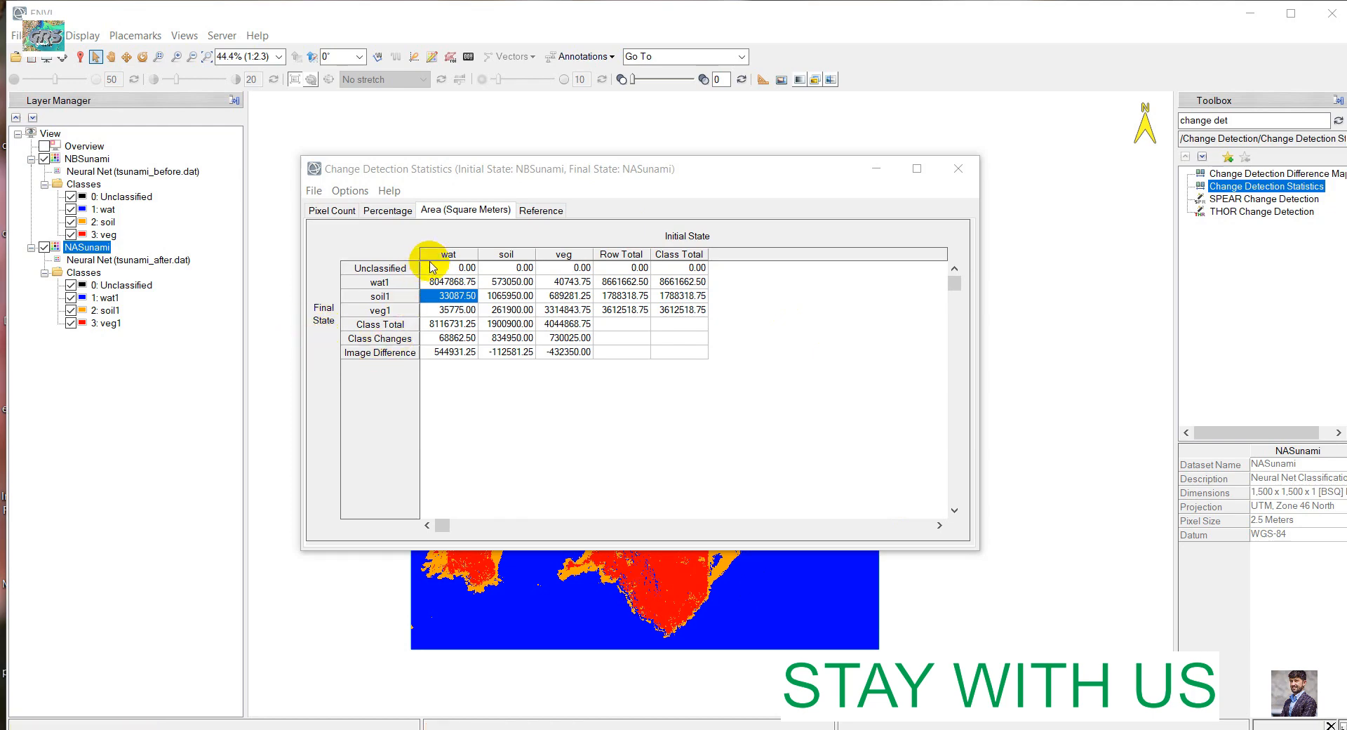
{"action": "left_click", "coordinate": [443, 217]}
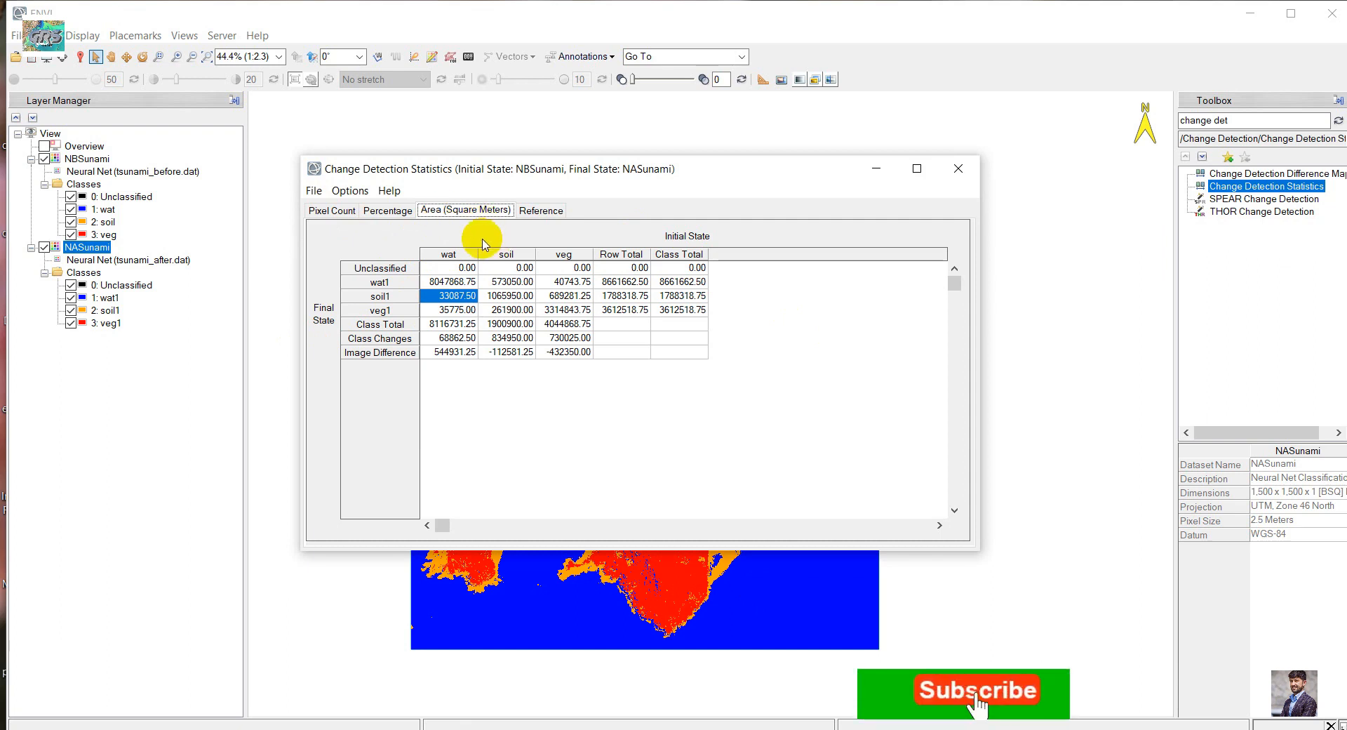
{"action": "left_click", "coordinate": [450, 256]}
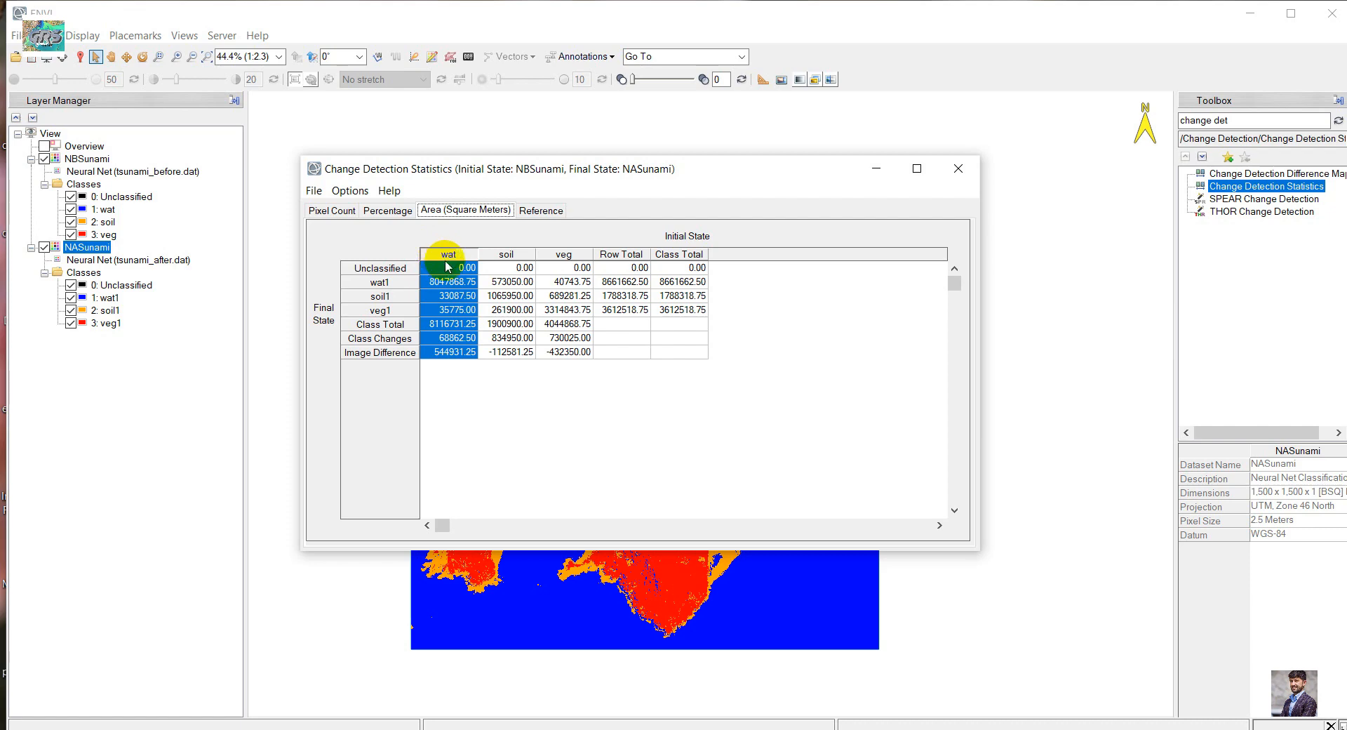
Examine the percentage statistics for the wat1 row and for how initial soil and veg changed into the final classes
{"action": "left_click", "coordinate": [386, 210]}
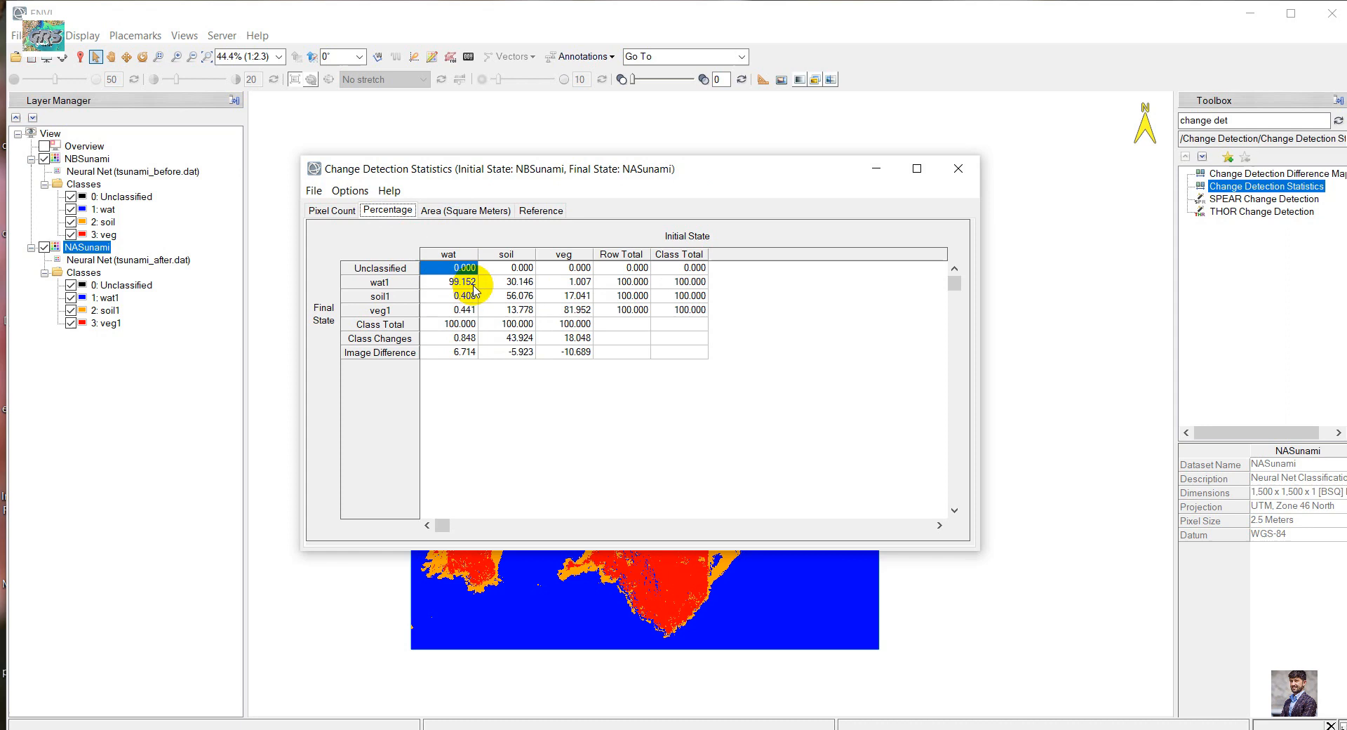
{"action": "left_click", "coordinate": [455, 282]}
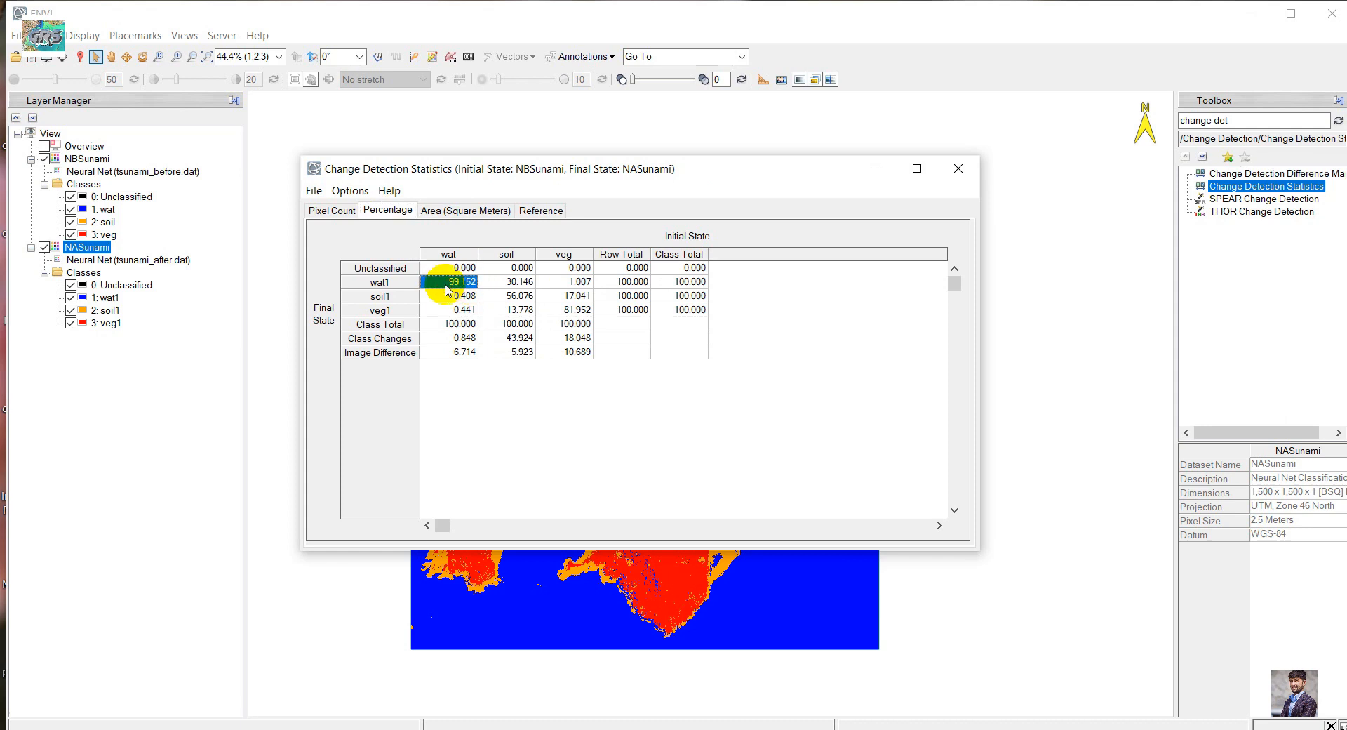
{"action": "left_click", "coordinate": [379, 282]}
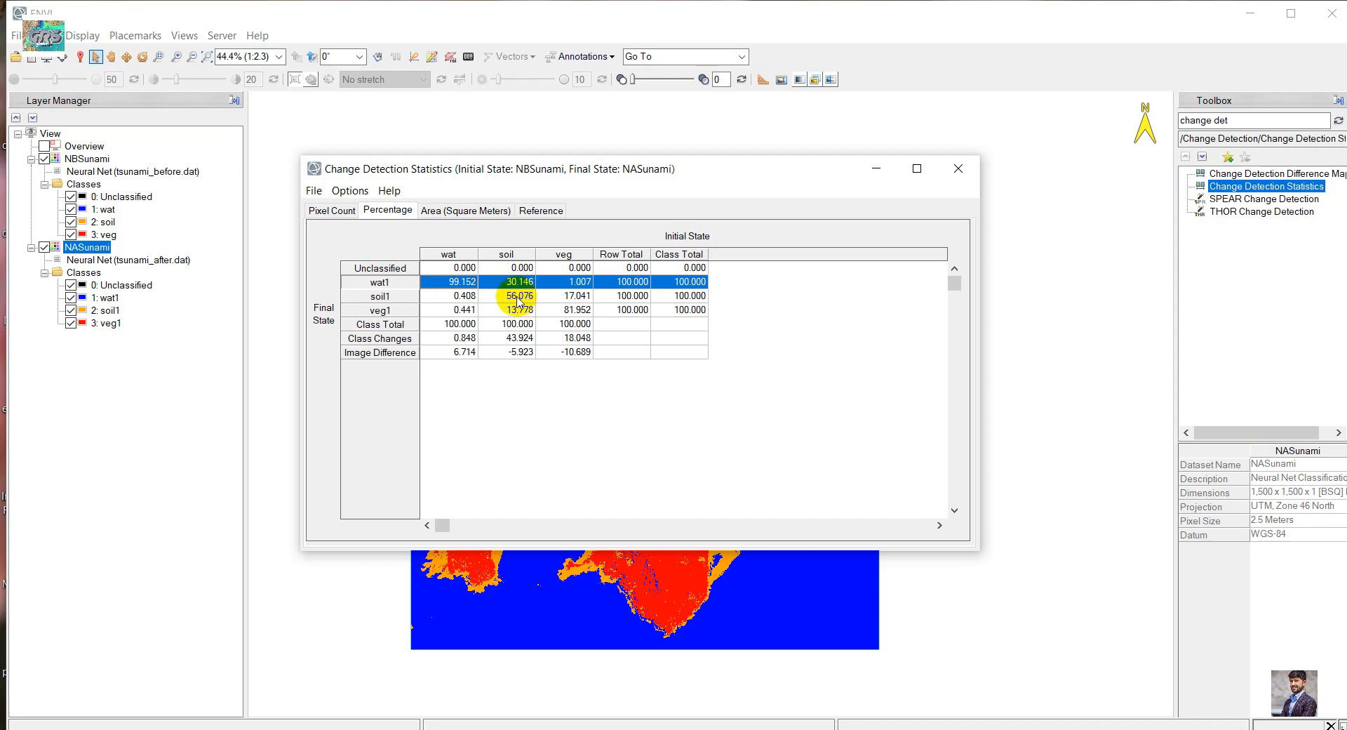
{"action": "left_click", "coordinate": [518, 297]}
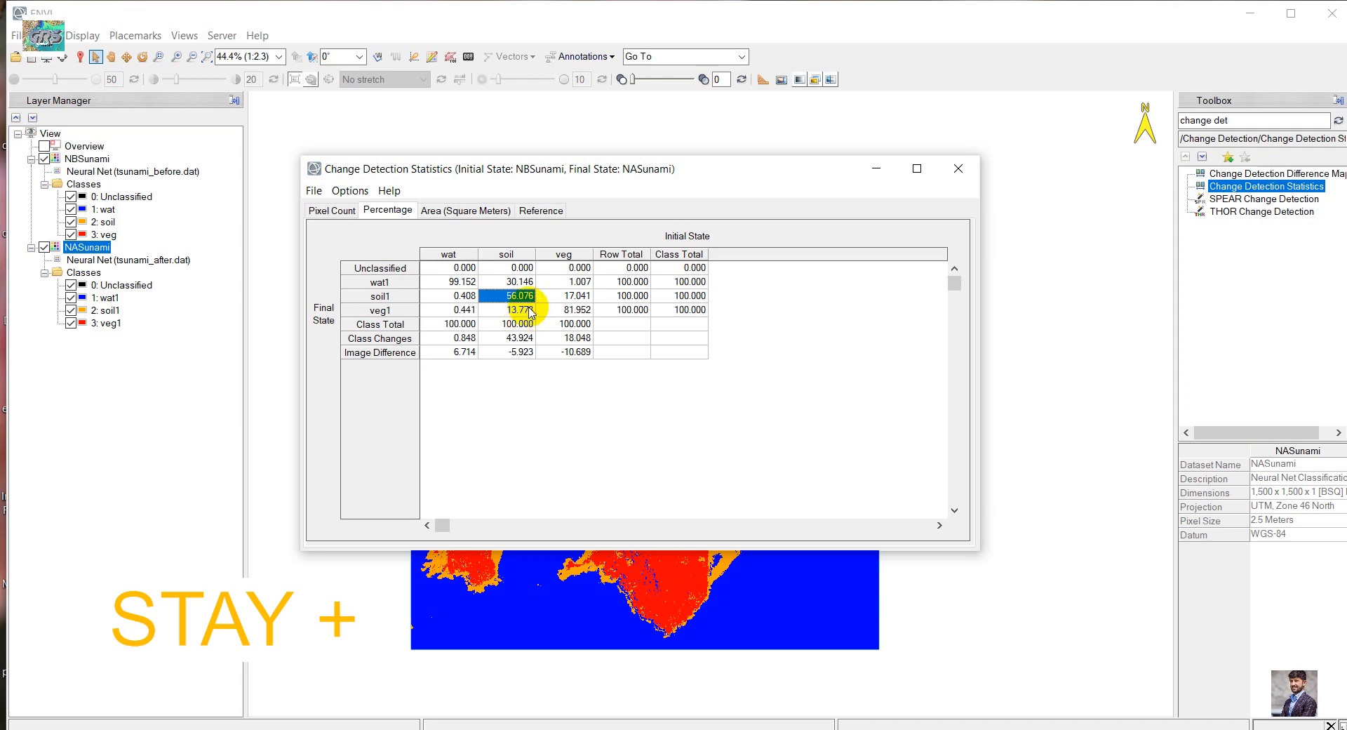
{"action": "left_click", "coordinate": [528, 309]}
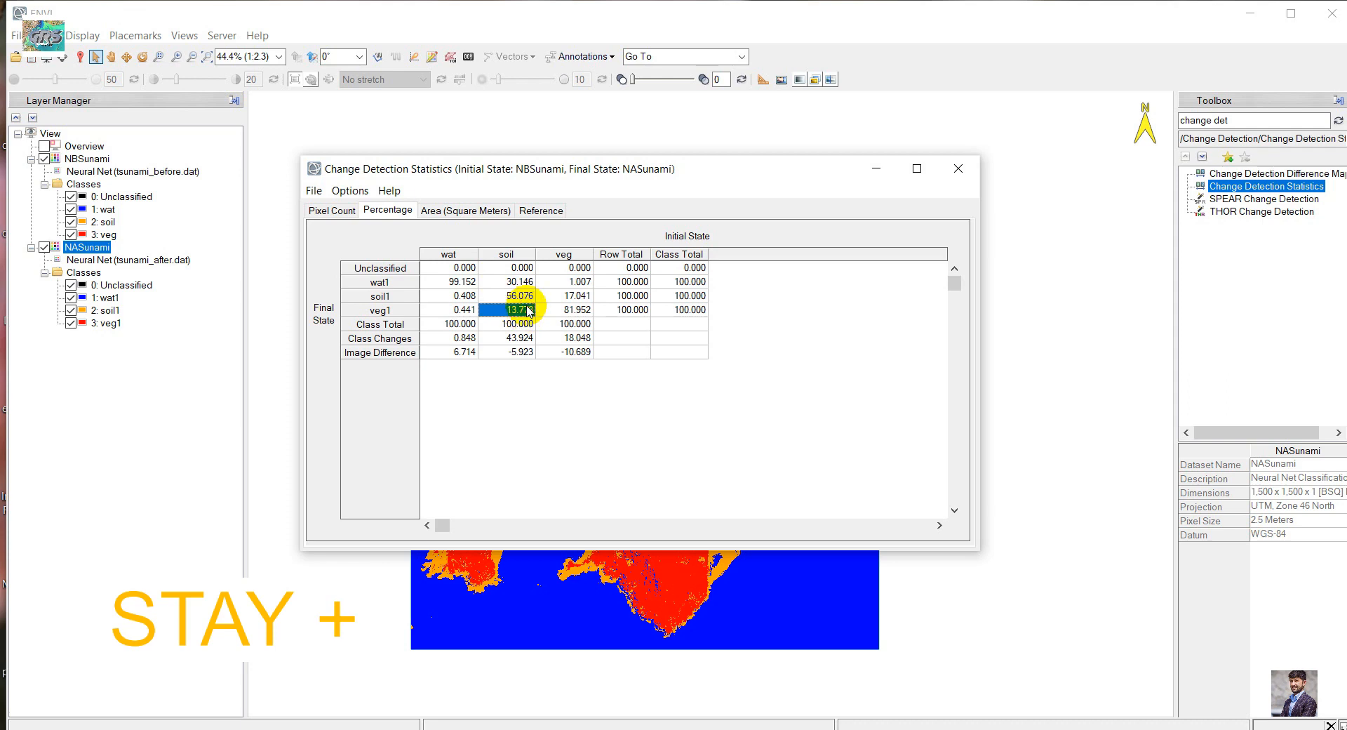
{"action": "left_click", "coordinate": [577, 284]}
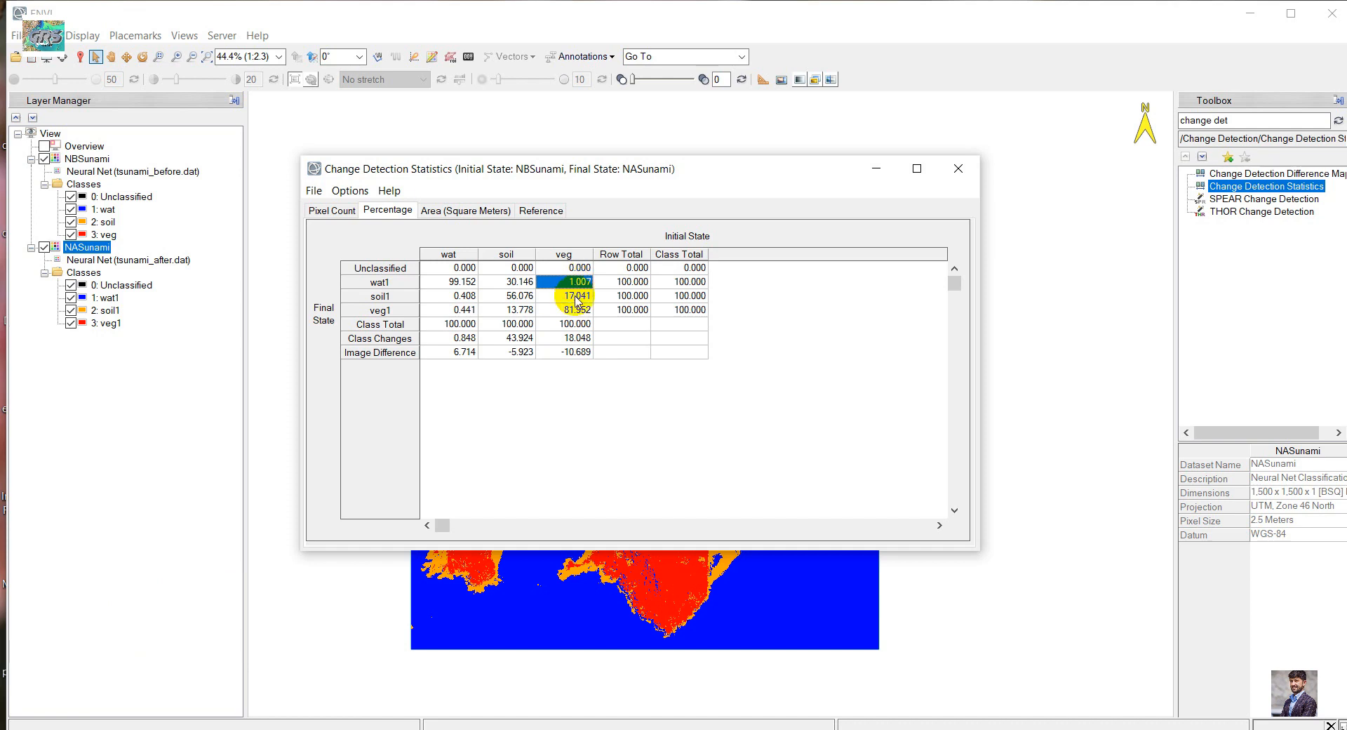
{"action": "left_click", "coordinate": [581, 297]}
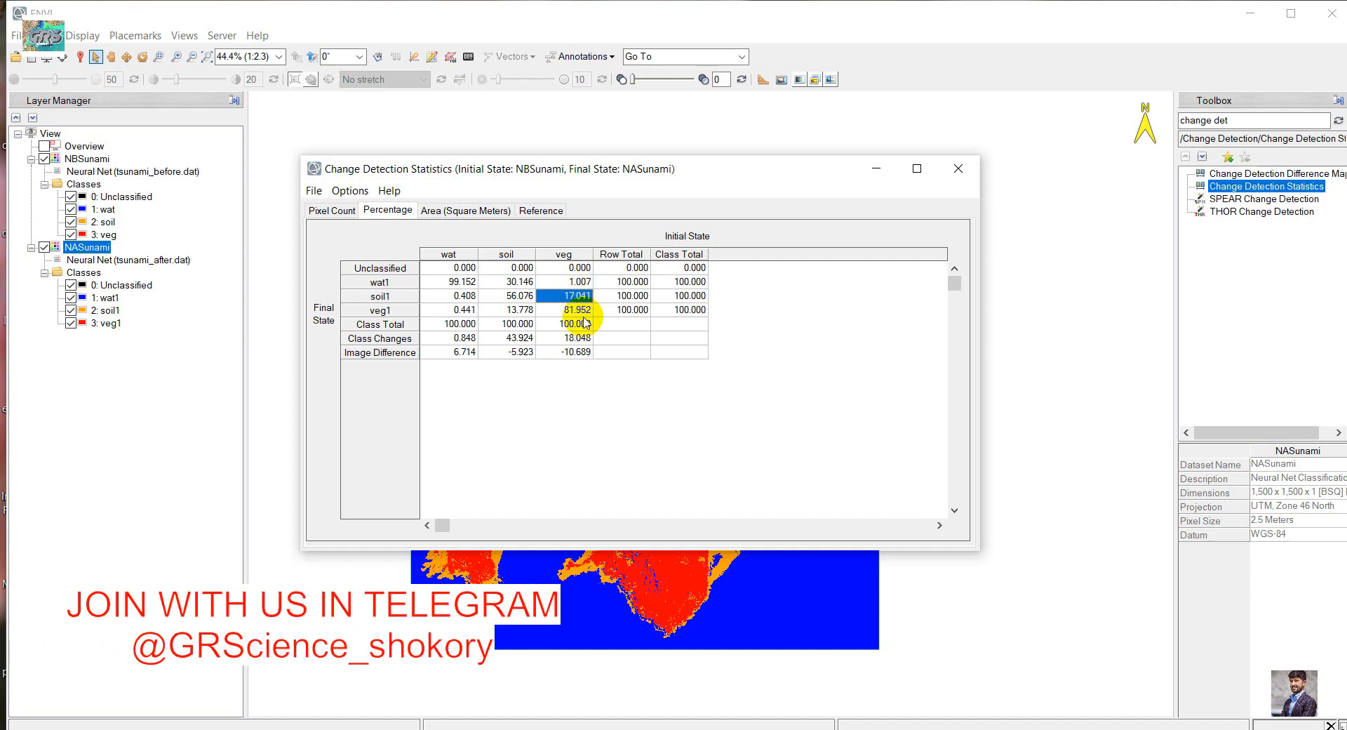
{"action": "left_click", "coordinate": [581, 312]}
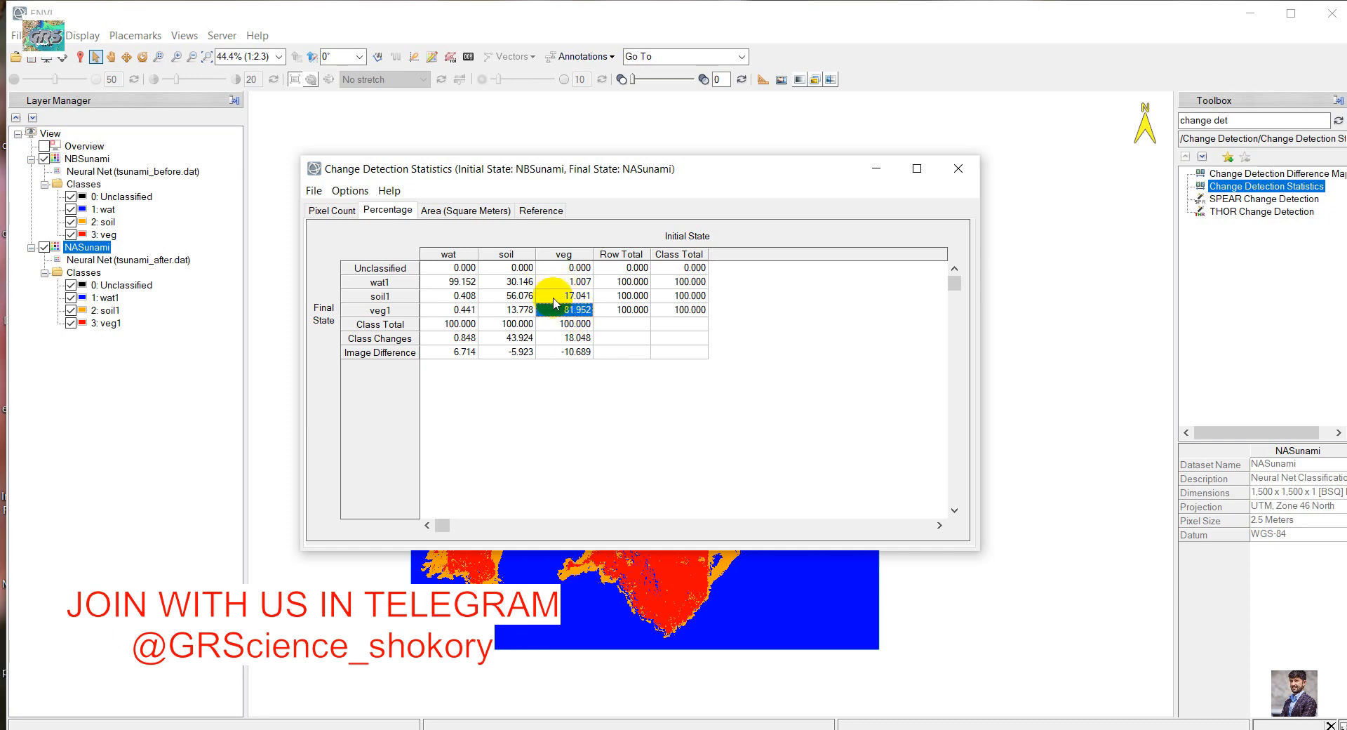
Review the area and pixel count tables, check the option for saving the statistics, and return to the main image window
{"action": "left_click", "coordinate": [470, 210]}
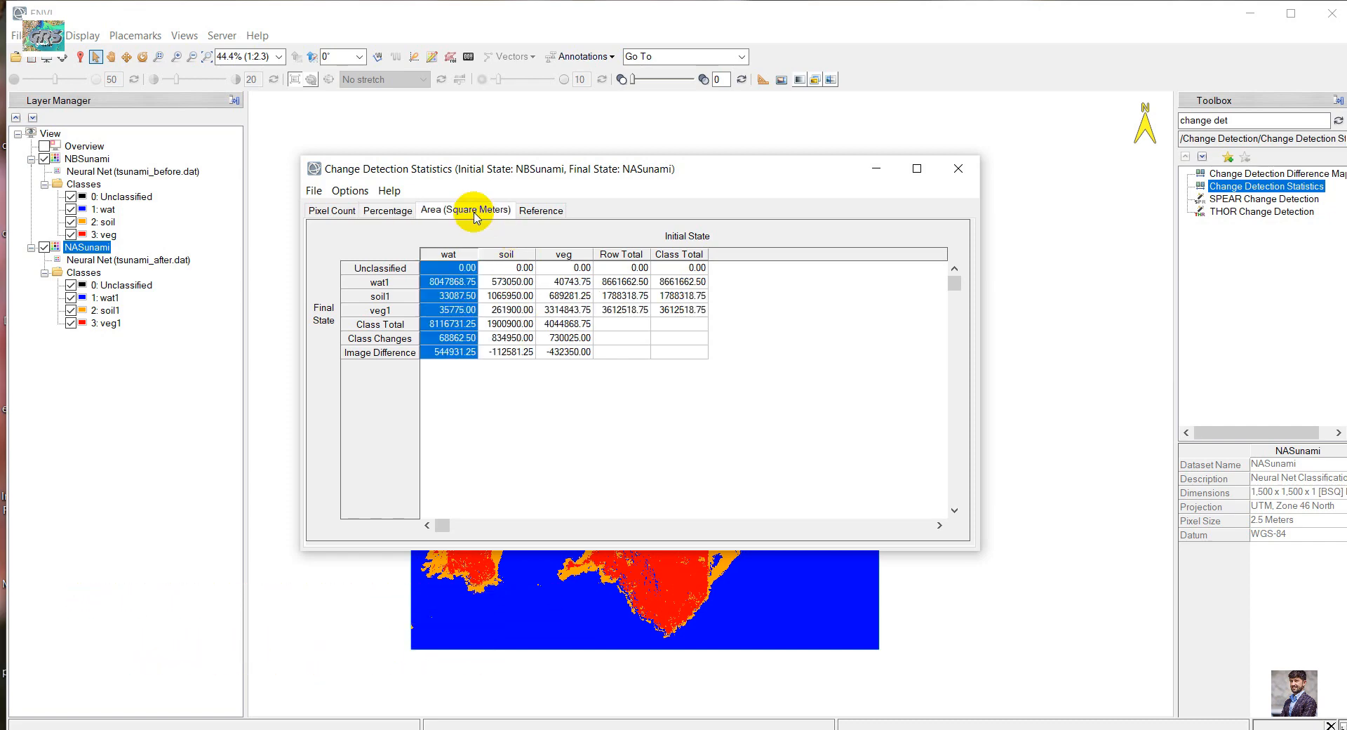
{"action": "left_click", "coordinate": [331, 211]}
{"action": "left_click", "coordinate": [314, 191]}
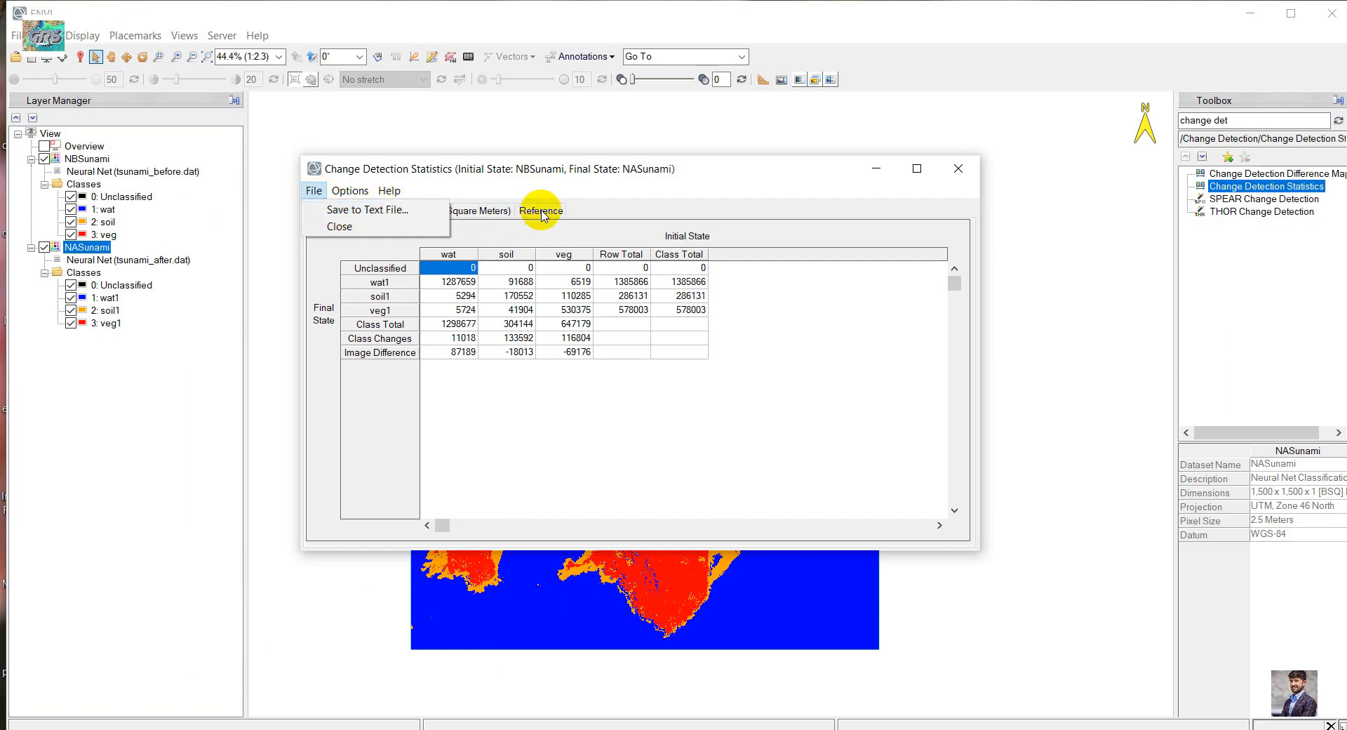
{"action": "left_click", "coordinate": [627, 174]}
{"action": "left_click", "coordinate": [460, 4]}
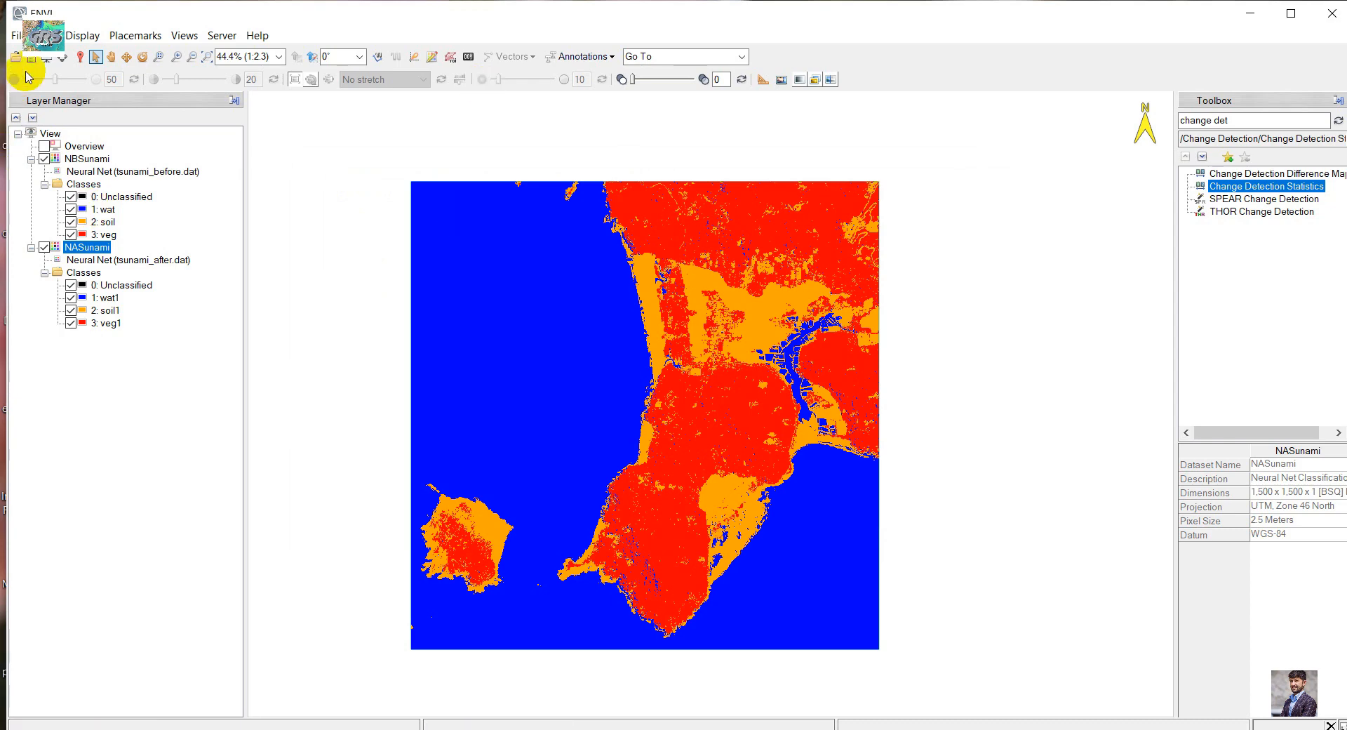
Load the wat <=> wat1 change detection mask of changeDetectionStatistics into the view as a grayscale layer
{"action": "left_click", "coordinate": [537, 303]}
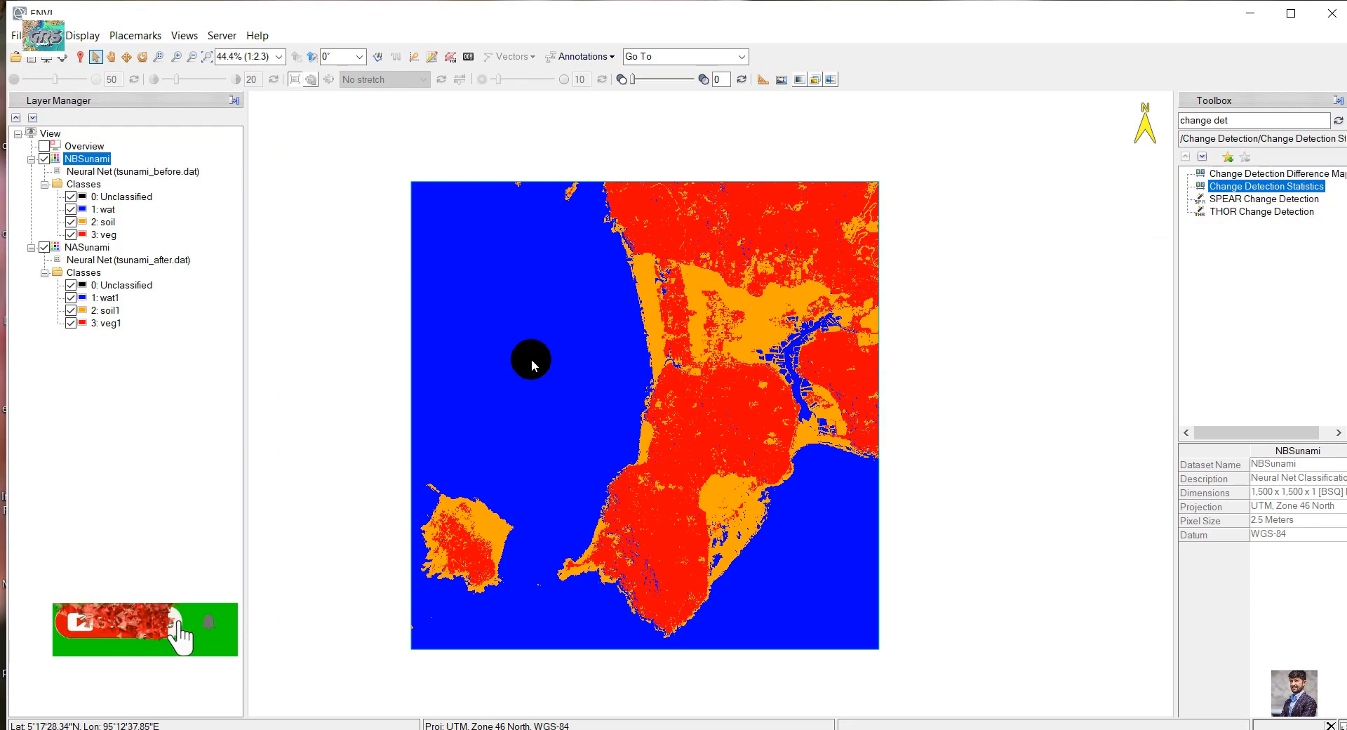
{"action": "left_click", "coordinate": [34, 61]}
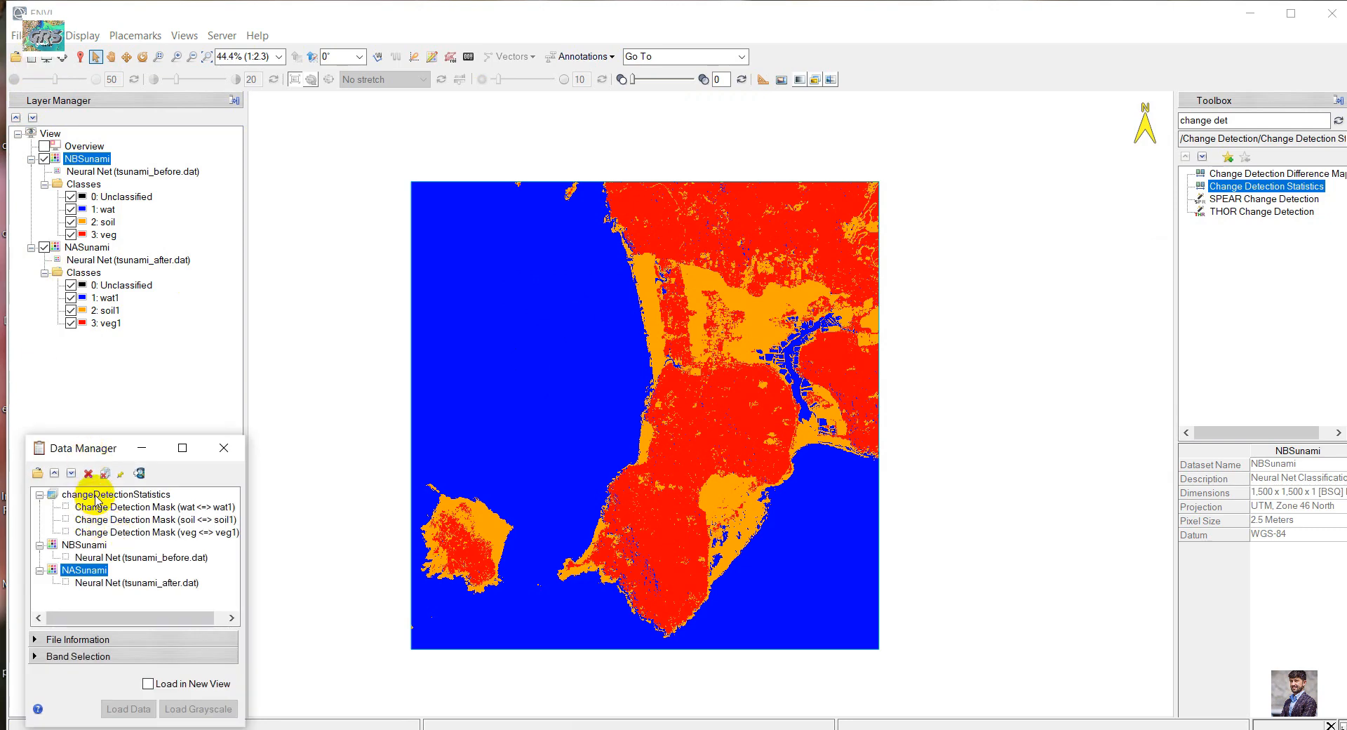
{"action": "right_click", "coordinate": [150, 509]}
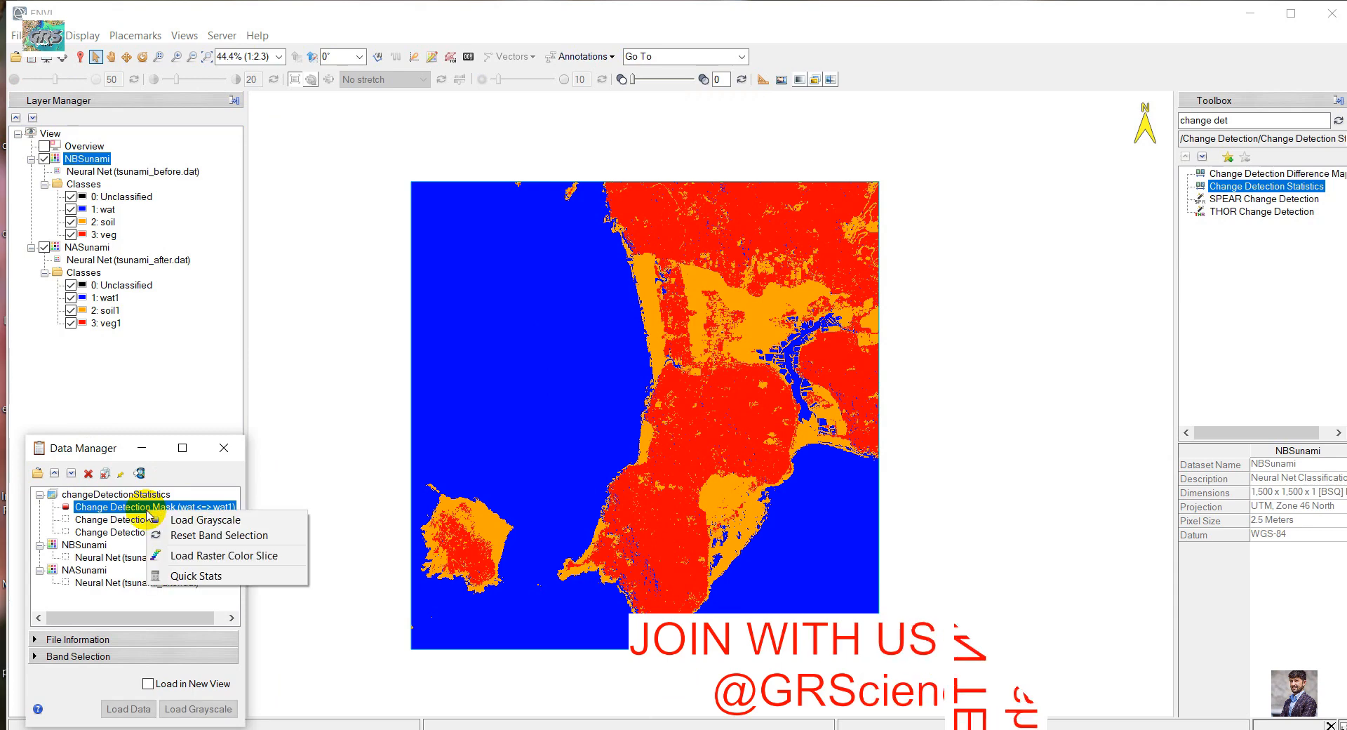
{"action": "left_click", "coordinate": [185, 520]}
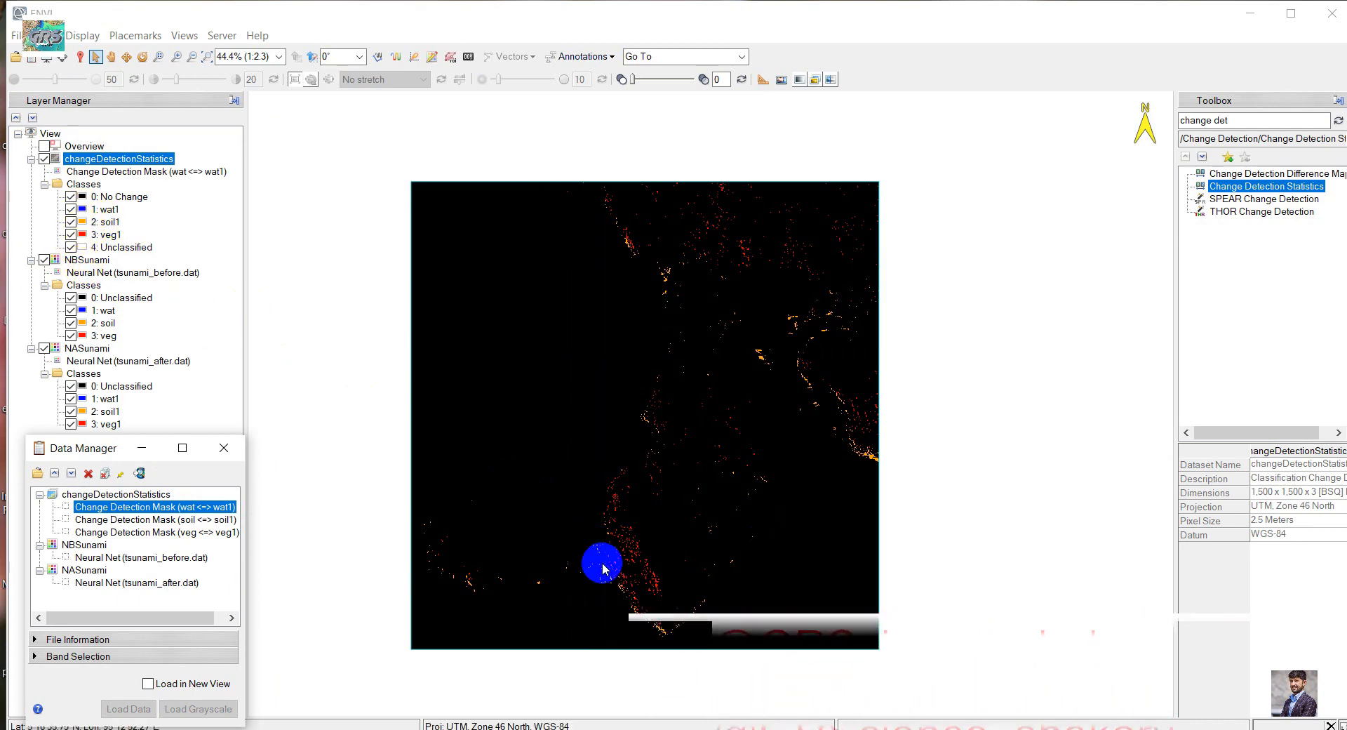
Examine the soil1 and veg1 change pixels across the wat–wat1 change detection mask at closer range
{"action": "scroll", "coordinate": [617, 578], "scroll_direction": "down", "scroll_amount": 5}
{"action": "scroll", "coordinate": [617, 578], "scroll_direction": "up", "scroll_amount": 5}
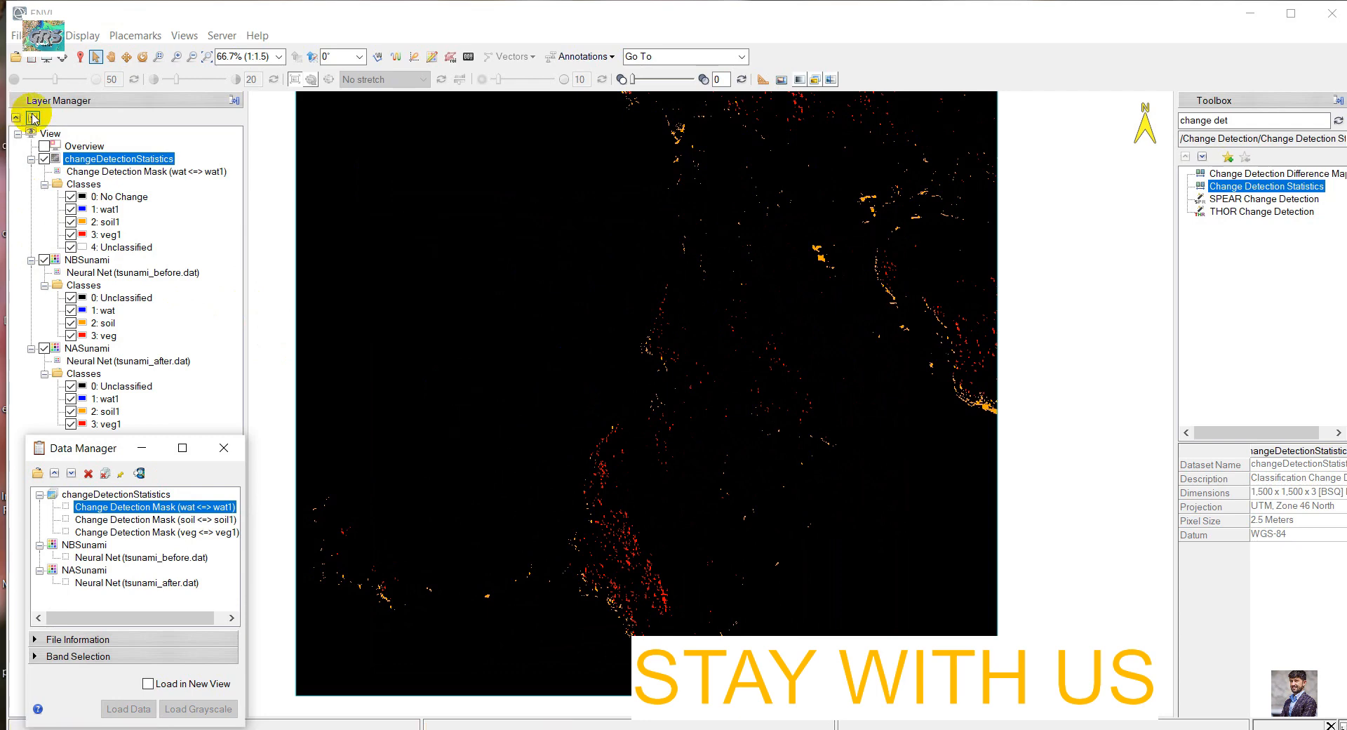
{"action": "left_click", "coordinate": [110, 56]}
{"action": "left_click_drag", "start_coordinate": [579, 516], "coordinate": [601, 562]}
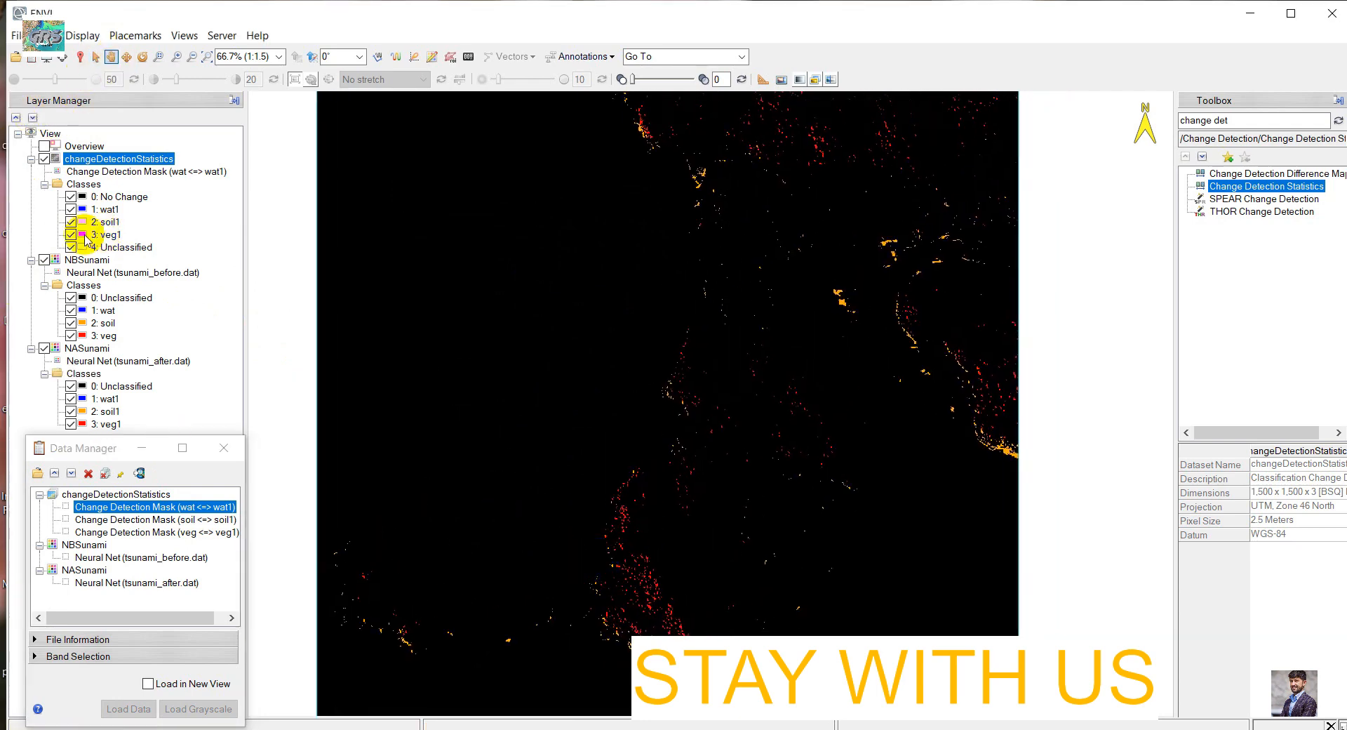
{"action": "left_click_drag", "start_coordinate": [619, 232], "coordinate": [672, 294]}
{"action": "scroll", "coordinate": [672, 295], "scroll_direction": "up", "scroll_amount": 2}
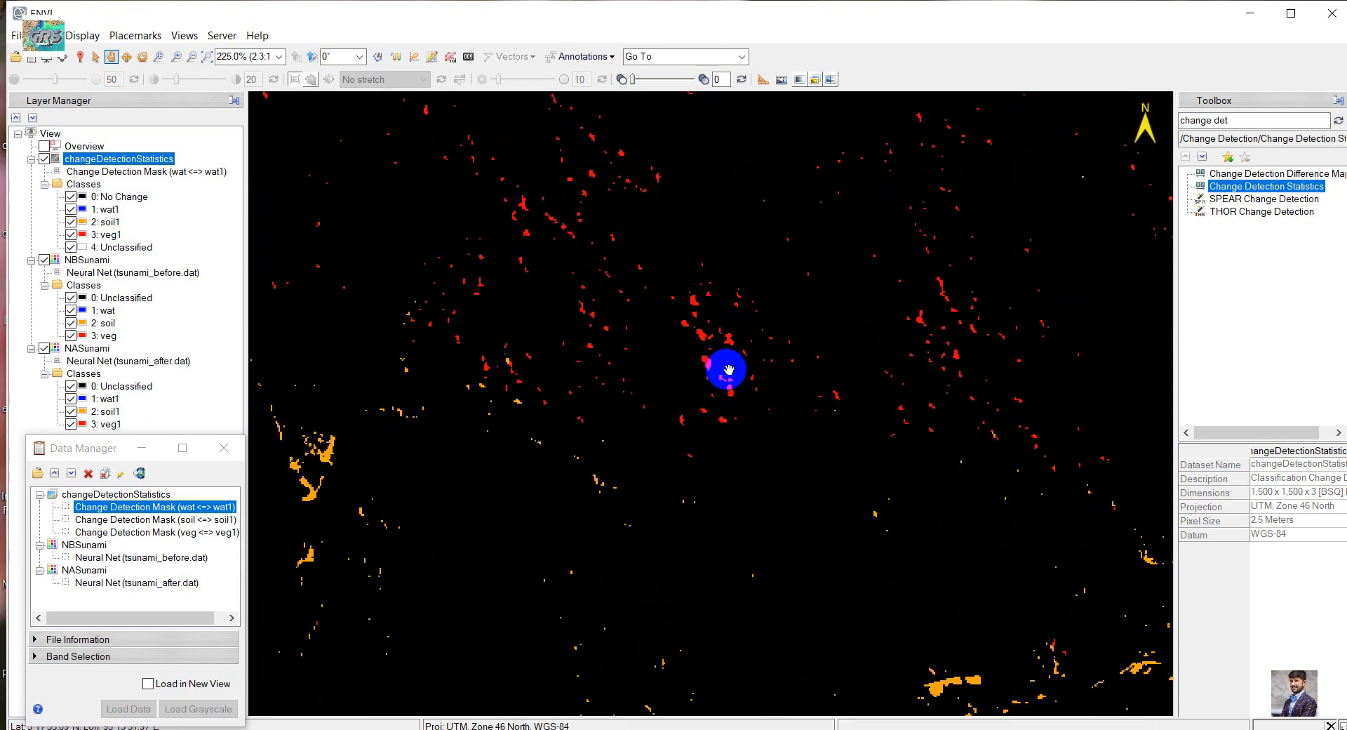
{"action": "scroll", "coordinate": [700, 337], "scroll_direction": "down", "scroll_amount": 1}
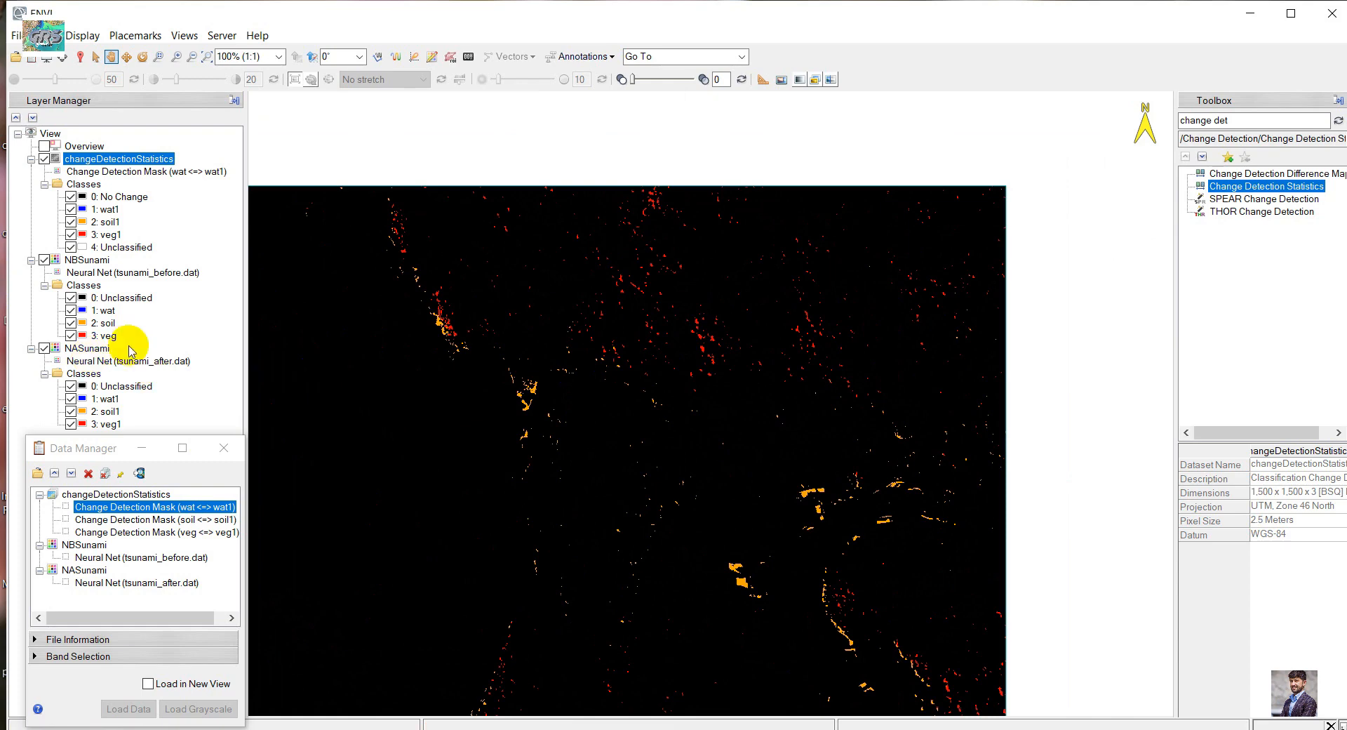
Hide the NBSunami layer and compare the wat–wat1 change mask with the NASunami classification by toggling the mask's visibility
{"action": "left_click", "coordinate": [44, 158]}
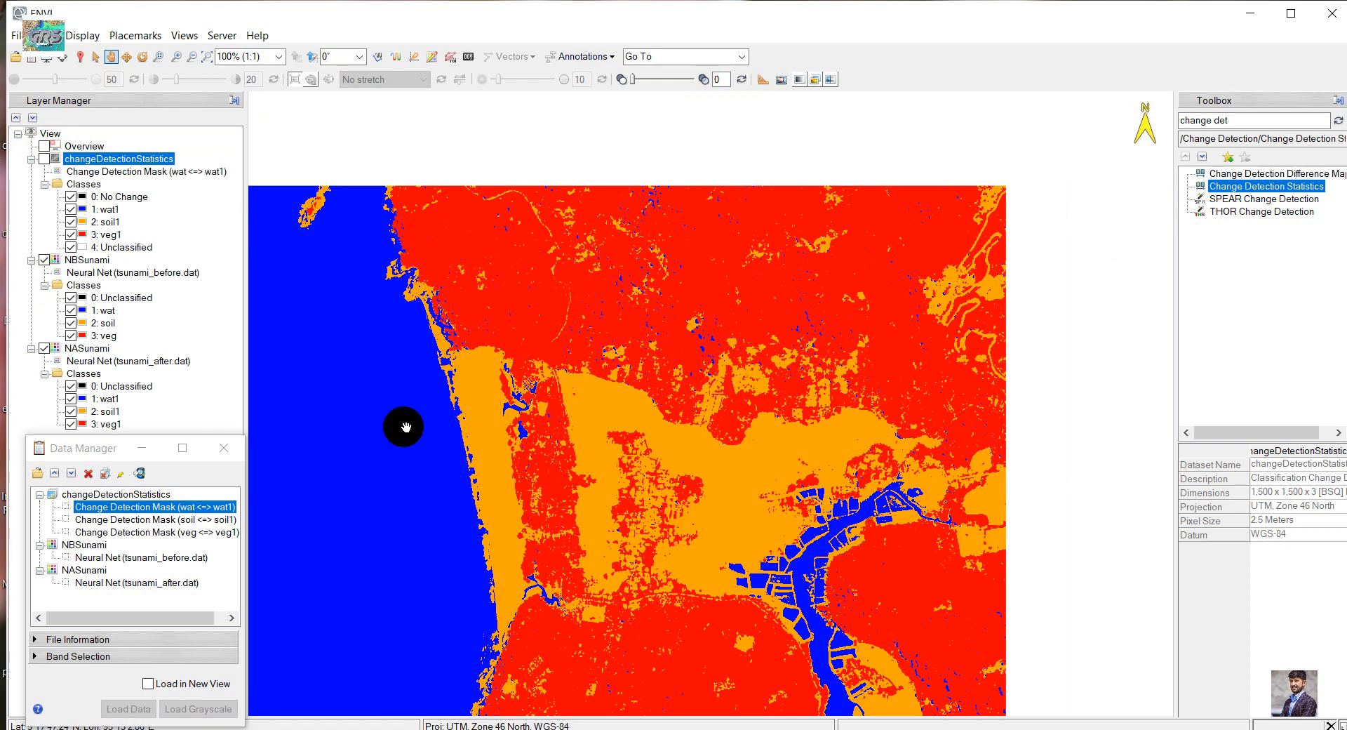
{"action": "left_click", "coordinate": [45, 260]}
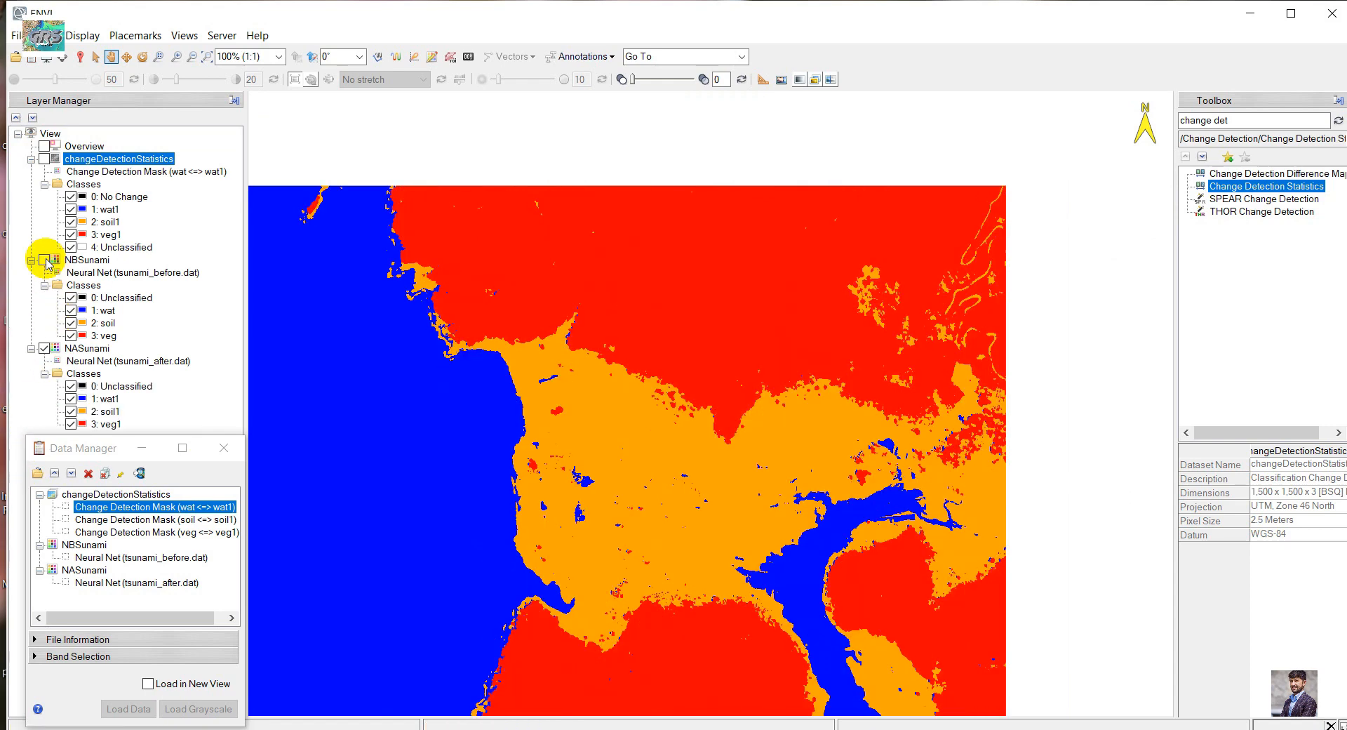
{"action": "left_click", "coordinate": [45, 159]}
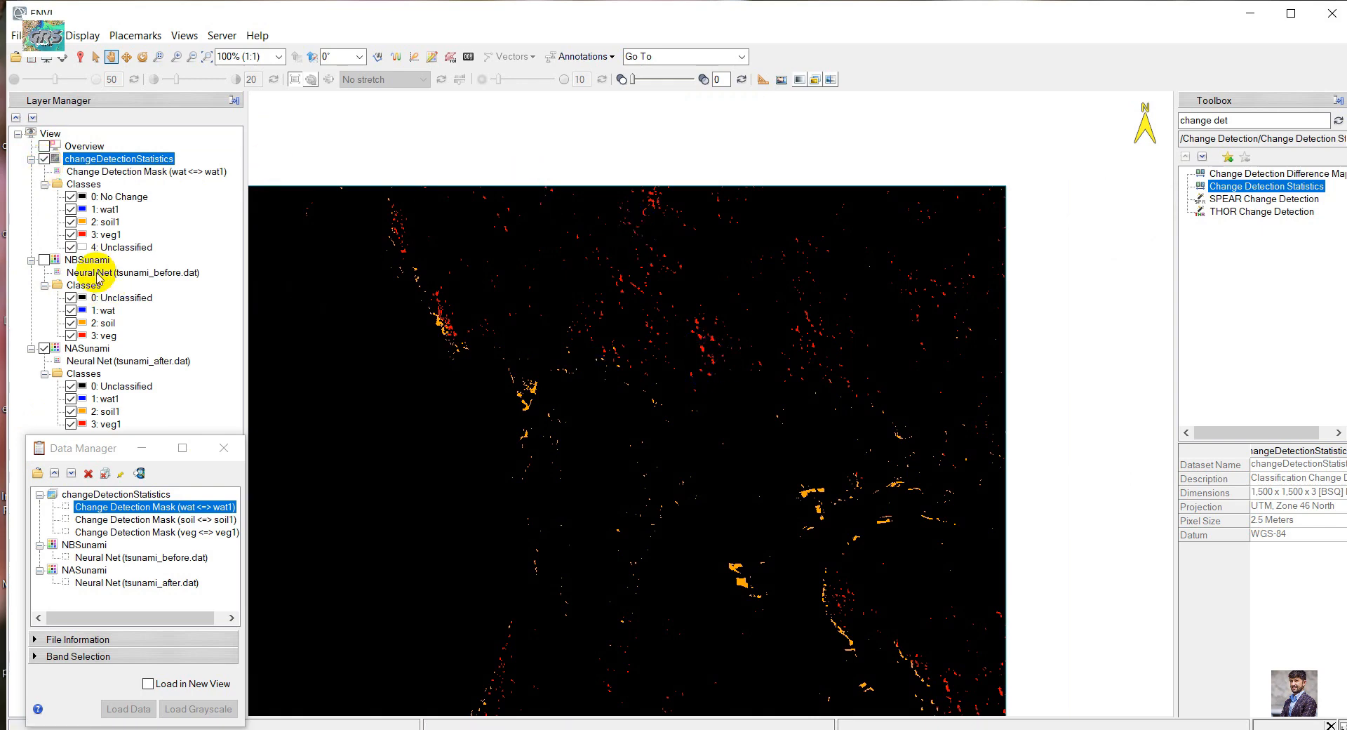
{"action": "left_click", "coordinate": [44, 159]}
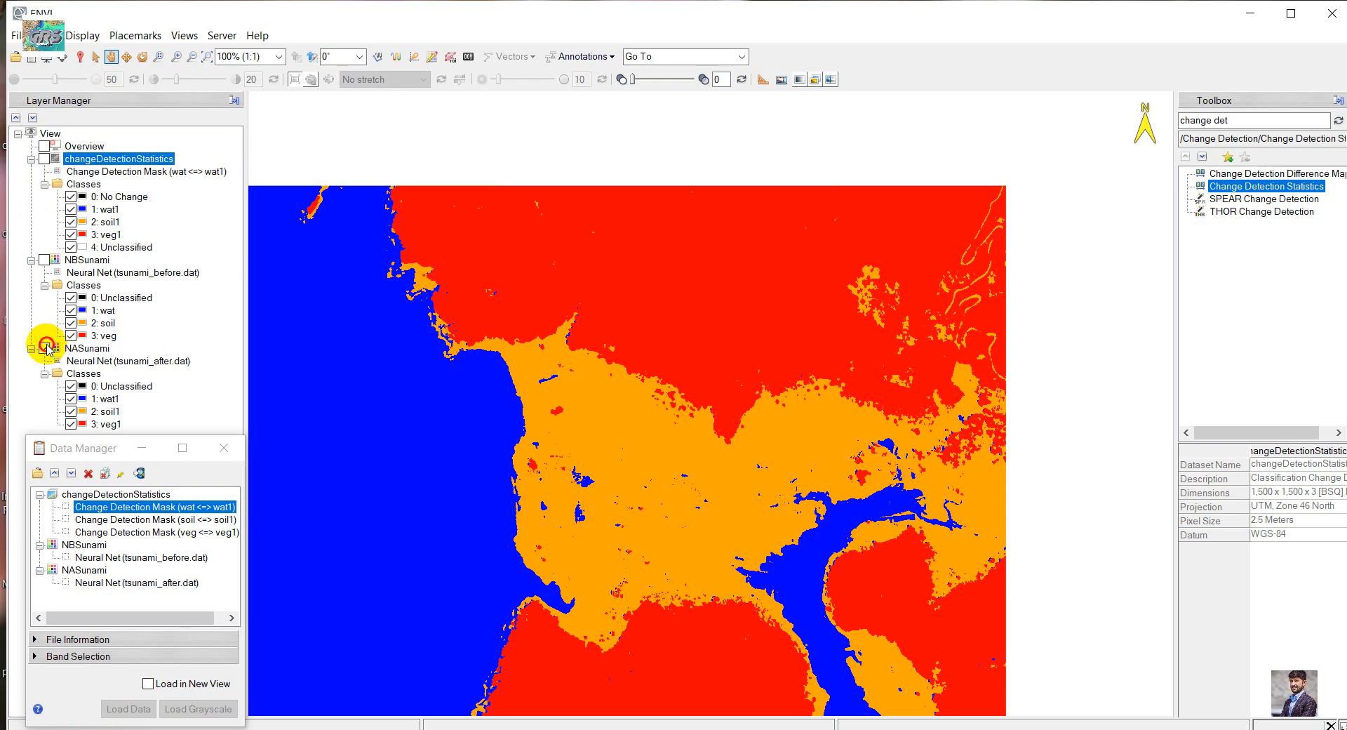
Hide NASunami, show NBSunami again, and compare the before-tsunami classification with the wat–wat1 change mask
{"action": "left_click", "coordinate": [45, 348]}
{"action": "left_click", "coordinate": [45, 260]}
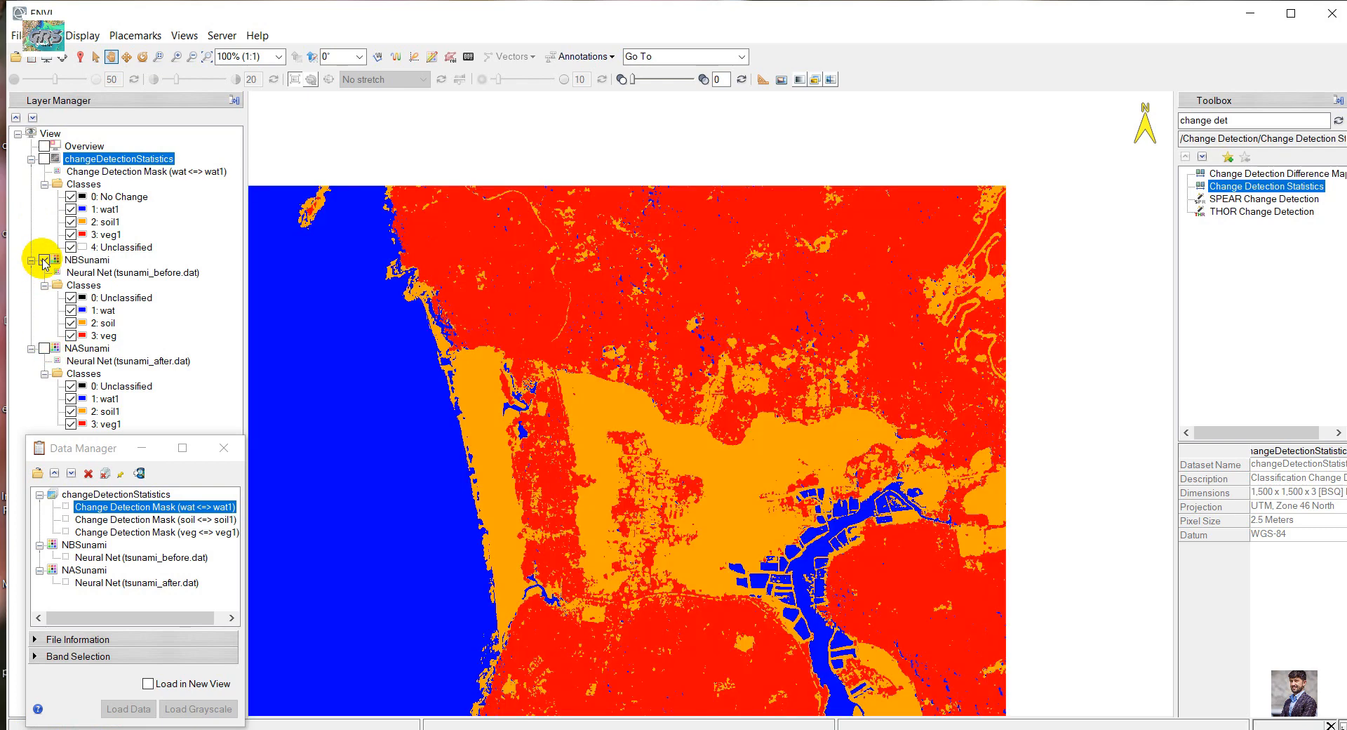
{"action": "left_click", "coordinate": [45, 159]}
{"action": "left_click", "coordinate": [45, 159]}
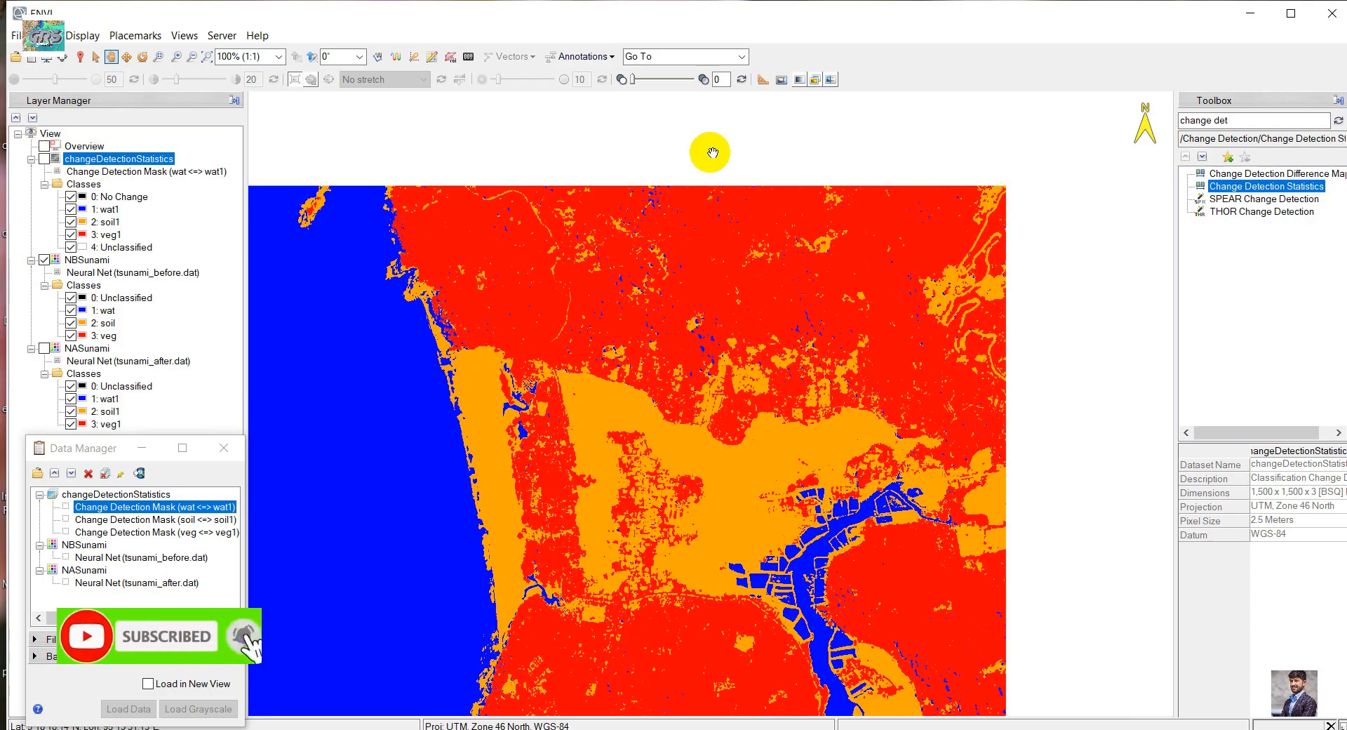
Compare the small water patches in the northern vegetation area of NBSunami with the wat–wat1 change mask
{"action": "scroll", "coordinate": [652, 200], "scroll_direction": "up", "scroll_amount": 2}
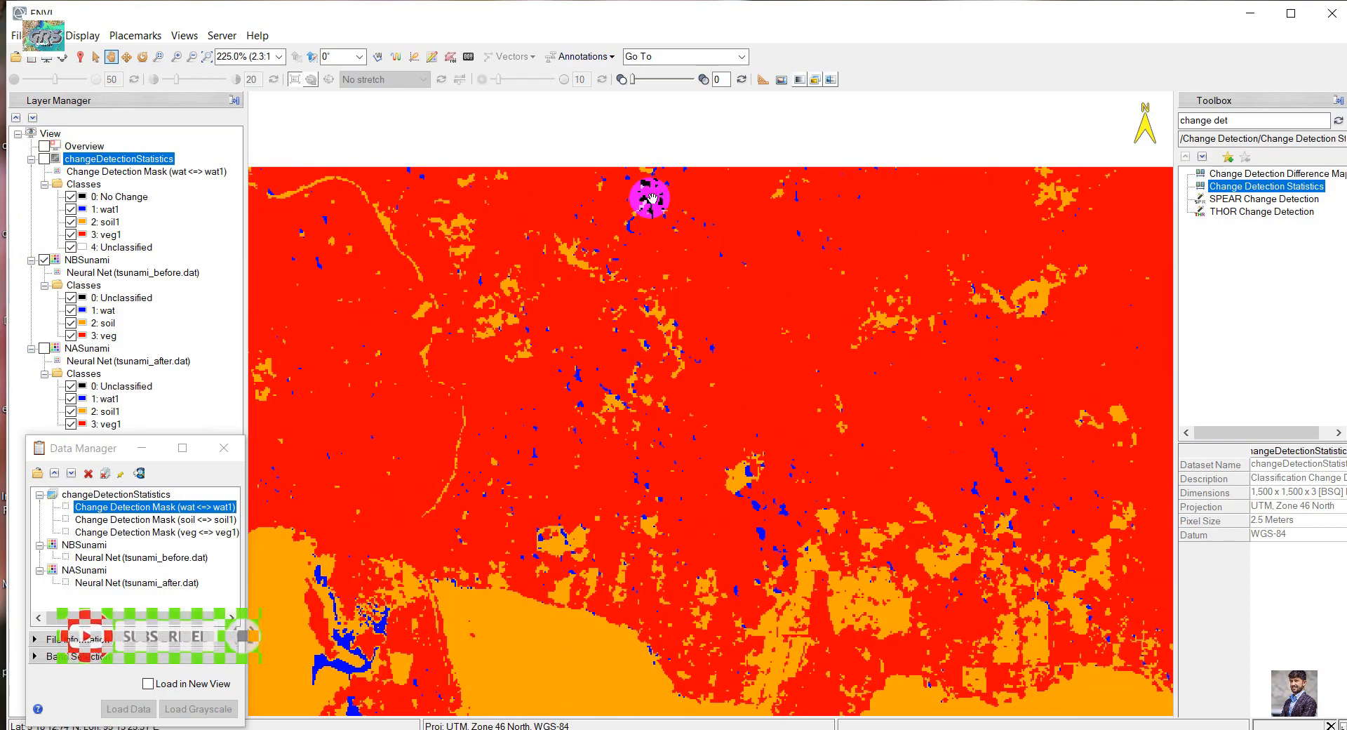
{"action": "left_click_drag", "start_coordinate": [653, 207], "coordinate": [684, 218]}
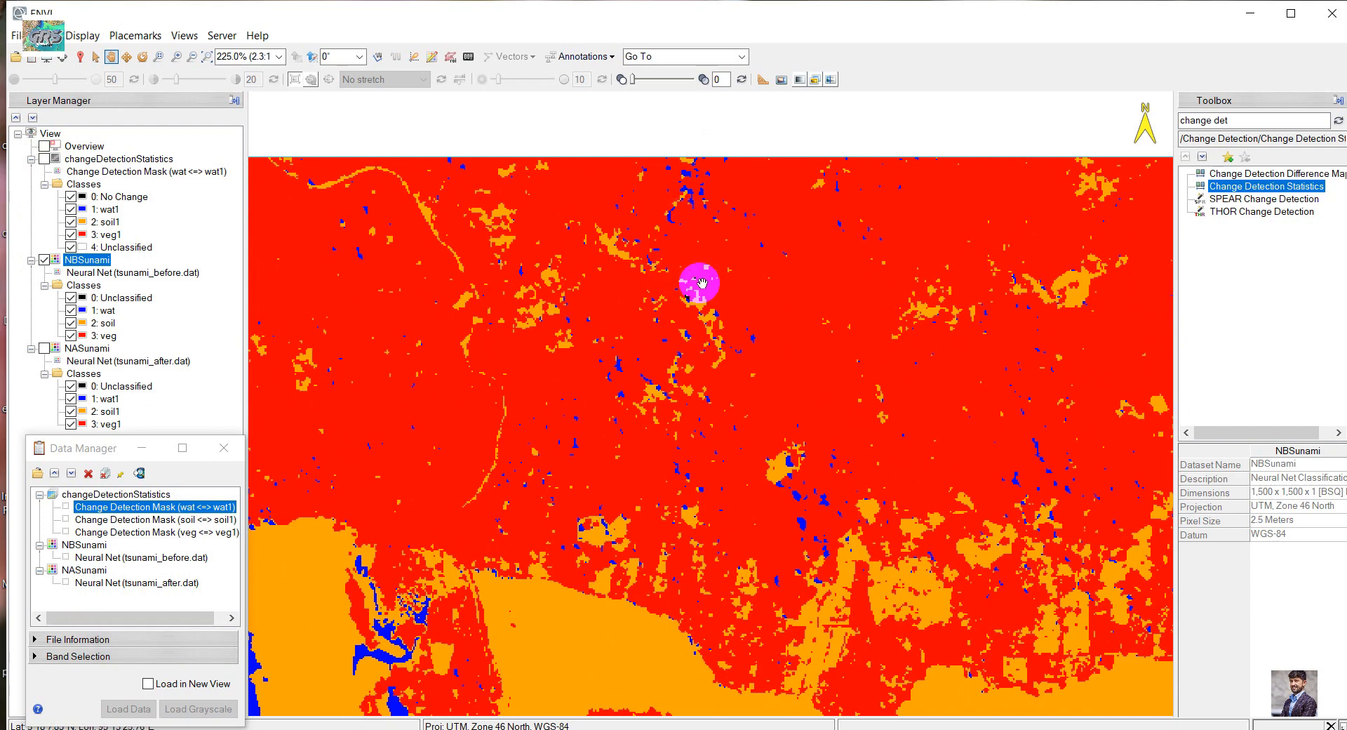
{"action": "left_click", "coordinate": [44, 160]}
{"action": "left_click", "coordinate": [44, 160]}
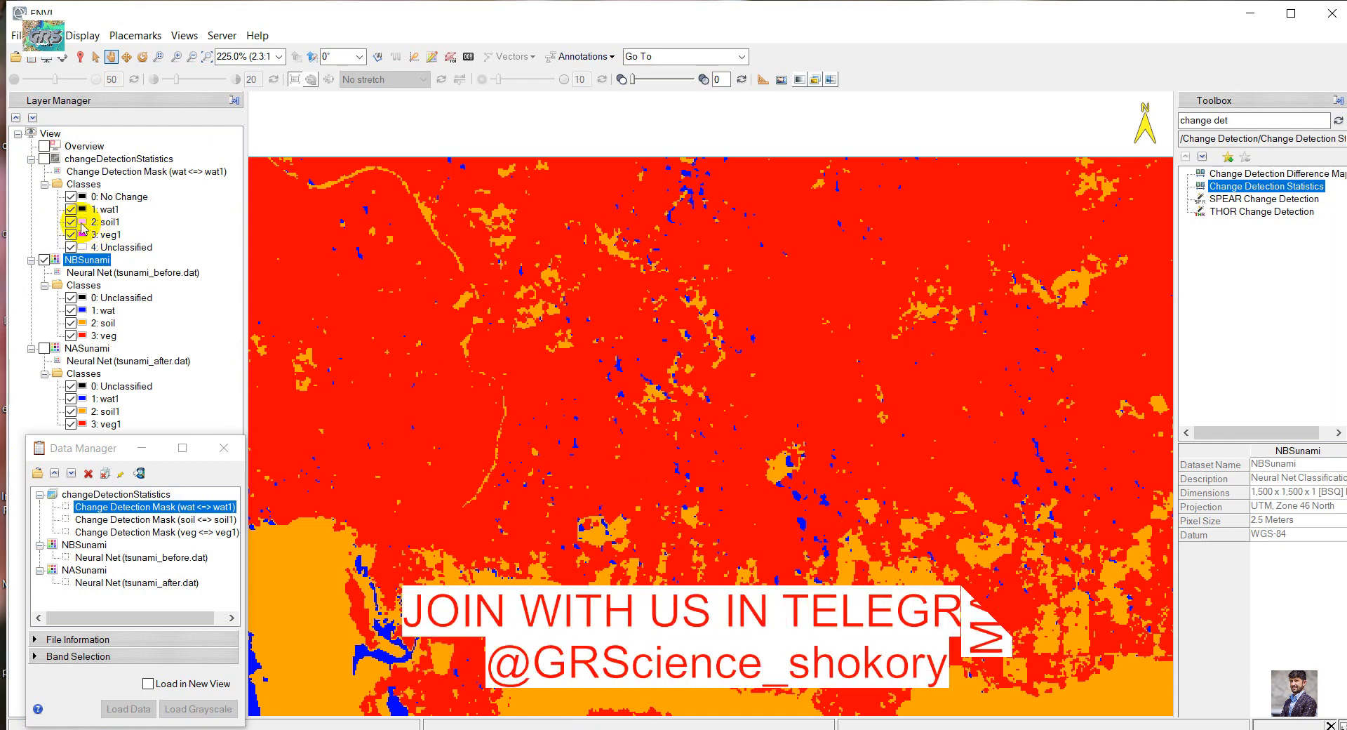
Show the wat–wat1 change mask, inspect its soil1 and veg1 pixels along the northwest coast, and compare them with NBSunami
{"action": "left_click", "coordinate": [46, 159]}
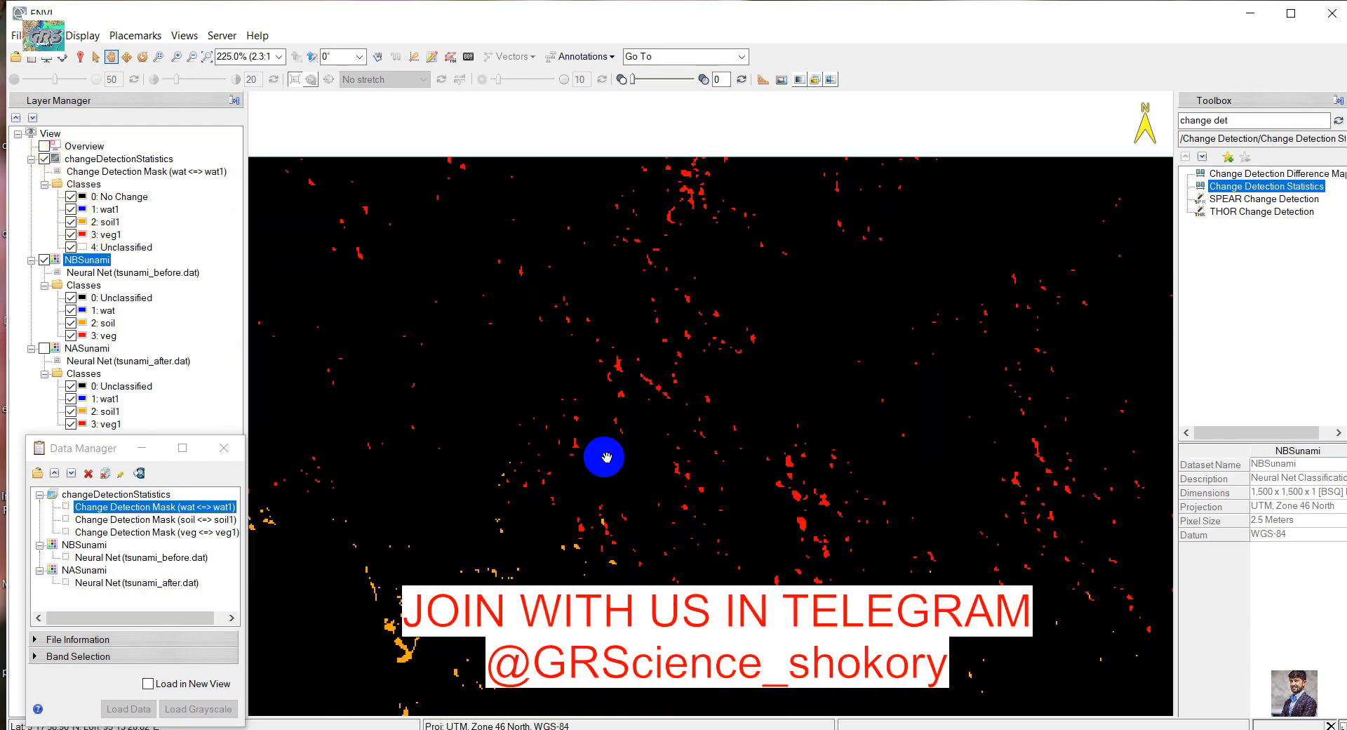
{"action": "left_click_drag", "start_coordinate": [581, 530], "coordinate": [798, 346]}
{"action": "scroll", "coordinate": [439, 352], "scroll_direction": "up", "scroll_amount": 4}
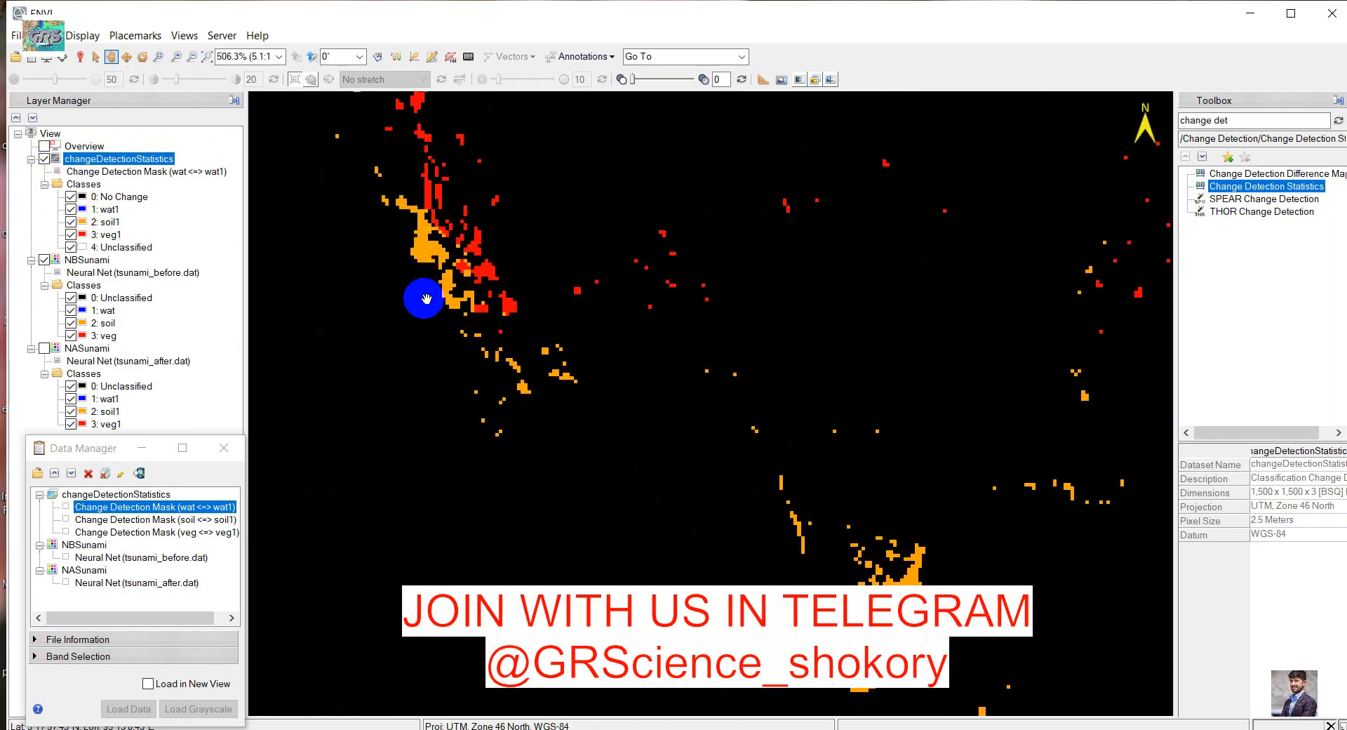
{"action": "left_click", "coordinate": [43, 159]}
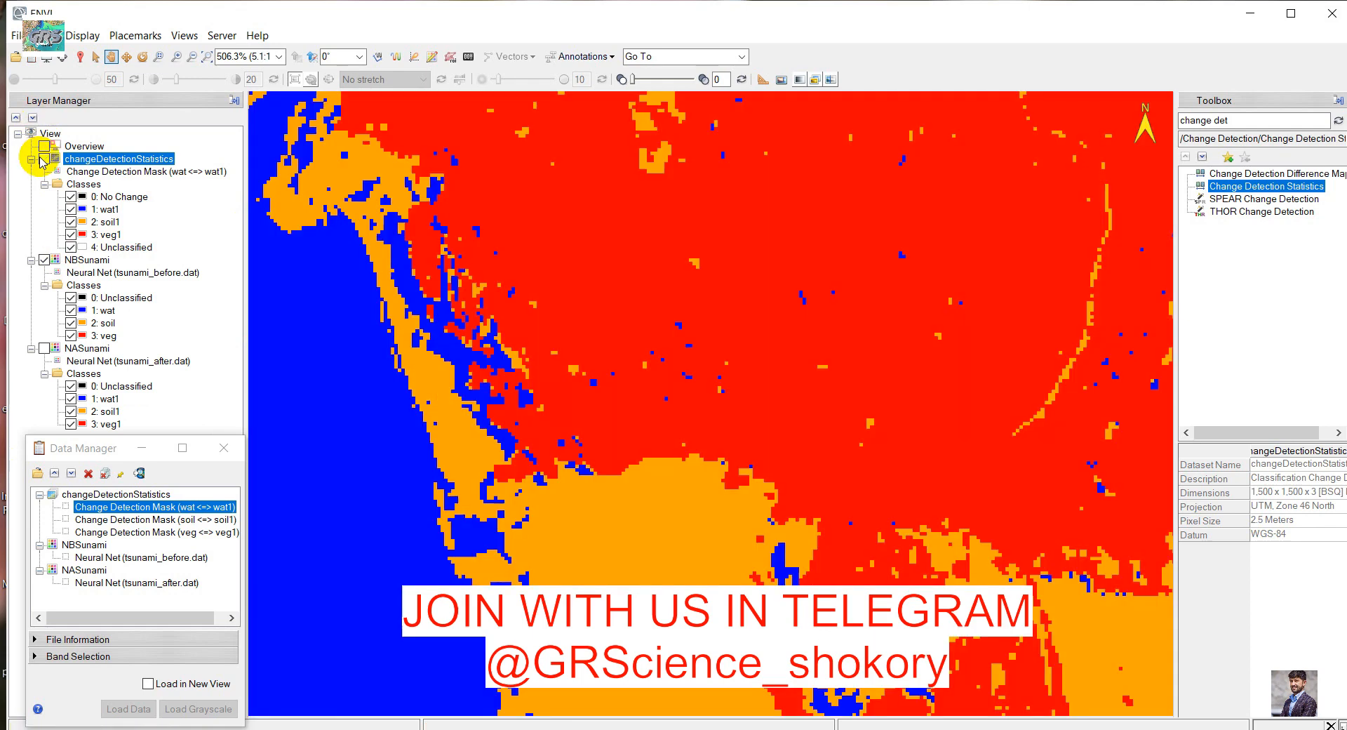
Toggle the wat–wat1 change mask over NBSunami to compare the northwest coastal strip, leaving the mask visible
{"action": "left_click", "coordinate": [42, 160]}
{"action": "left_click", "coordinate": [42, 159]}
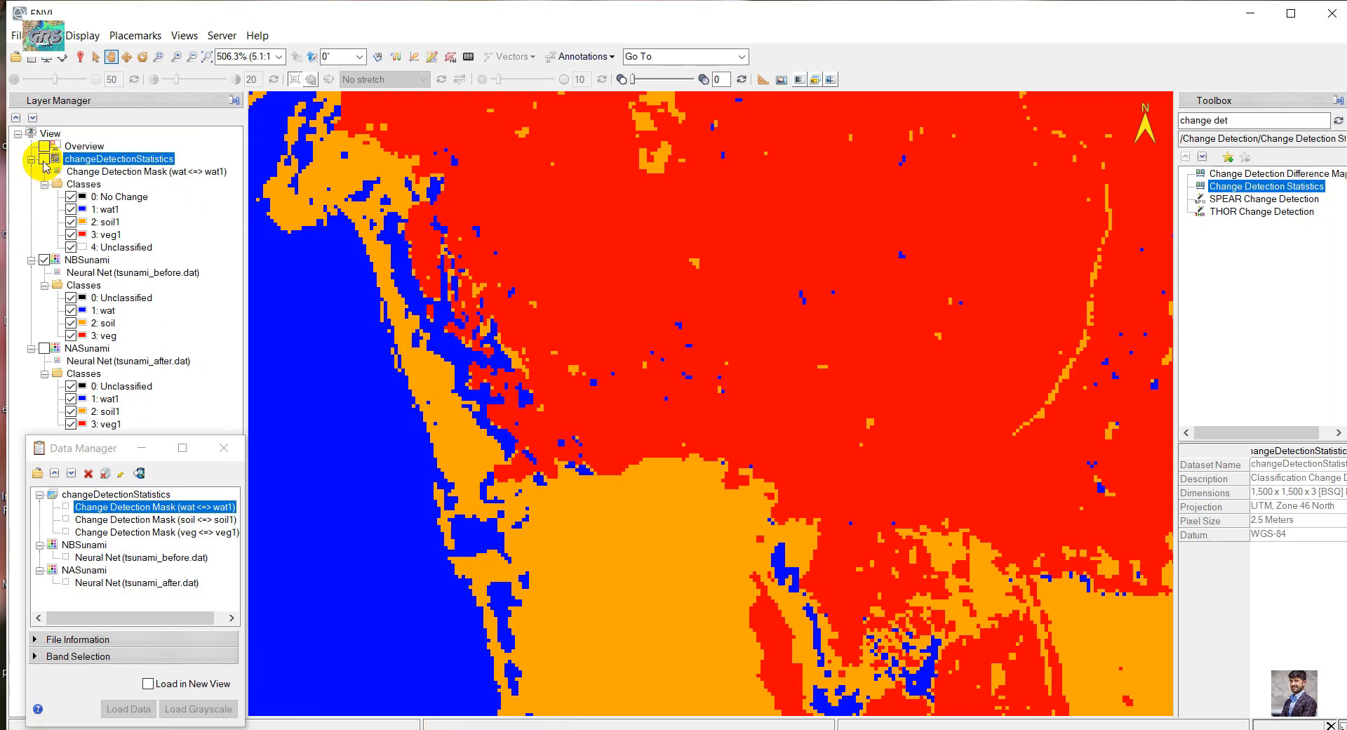
{"action": "left_click", "coordinate": [44, 160]}
{"action": "left_click", "coordinate": [44, 160]}
{"action": "left_click", "coordinate": [44, 160]}
Examine the soil1 and veg1 change pixels across the whole wat–wat1 mask, from the southern coast to the northern and eastern areas
{"action": "scroll", "coordinate": [571, 386], "scroll_direction": "down", "scroll_amount": 5}
{"action": "left_click_drag", "start_coordinate": [600, 531], "coordinate": [677, 351]}
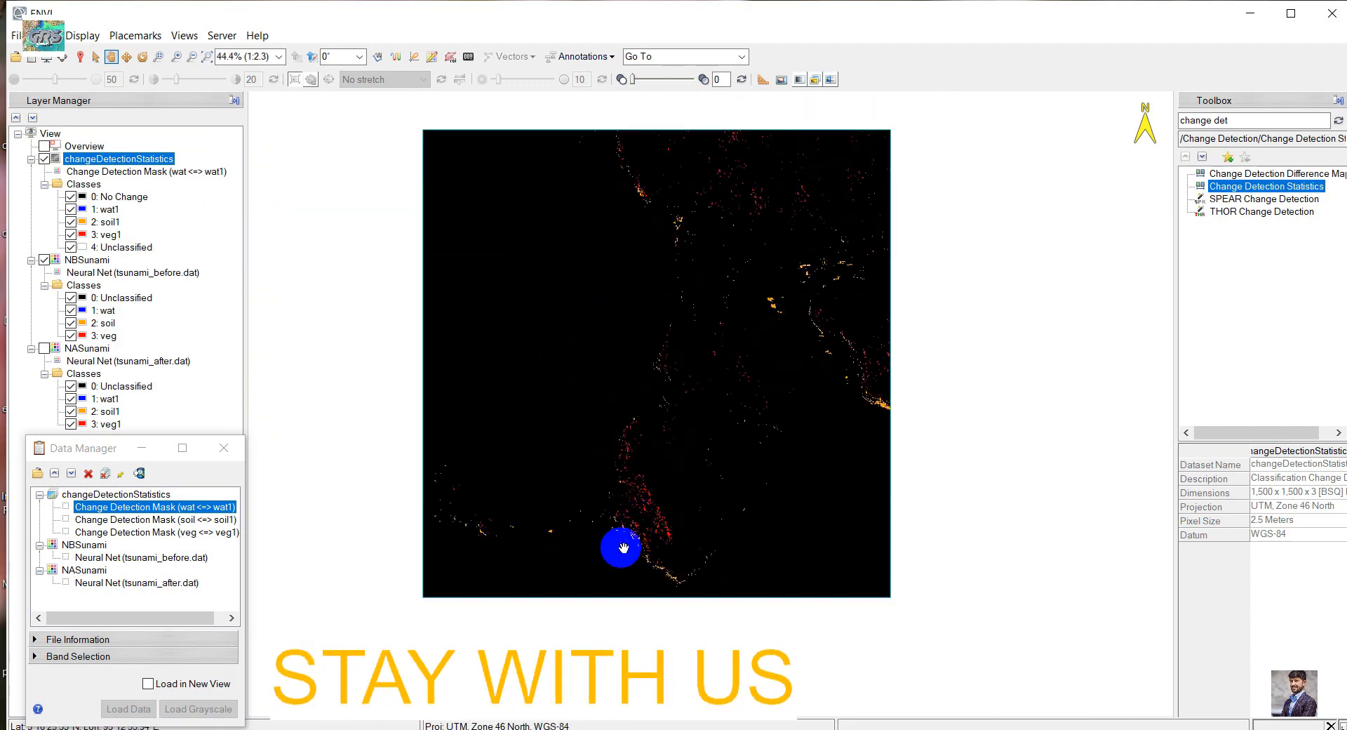
{"action": "scroll", "coordinate": [620, 550], "scroll_direction": "up", "scroll_amount": 8}
{"action": "scroll", "coordinate": [475, 509], "scroll_direction": "down", "scroll_amount": 5}
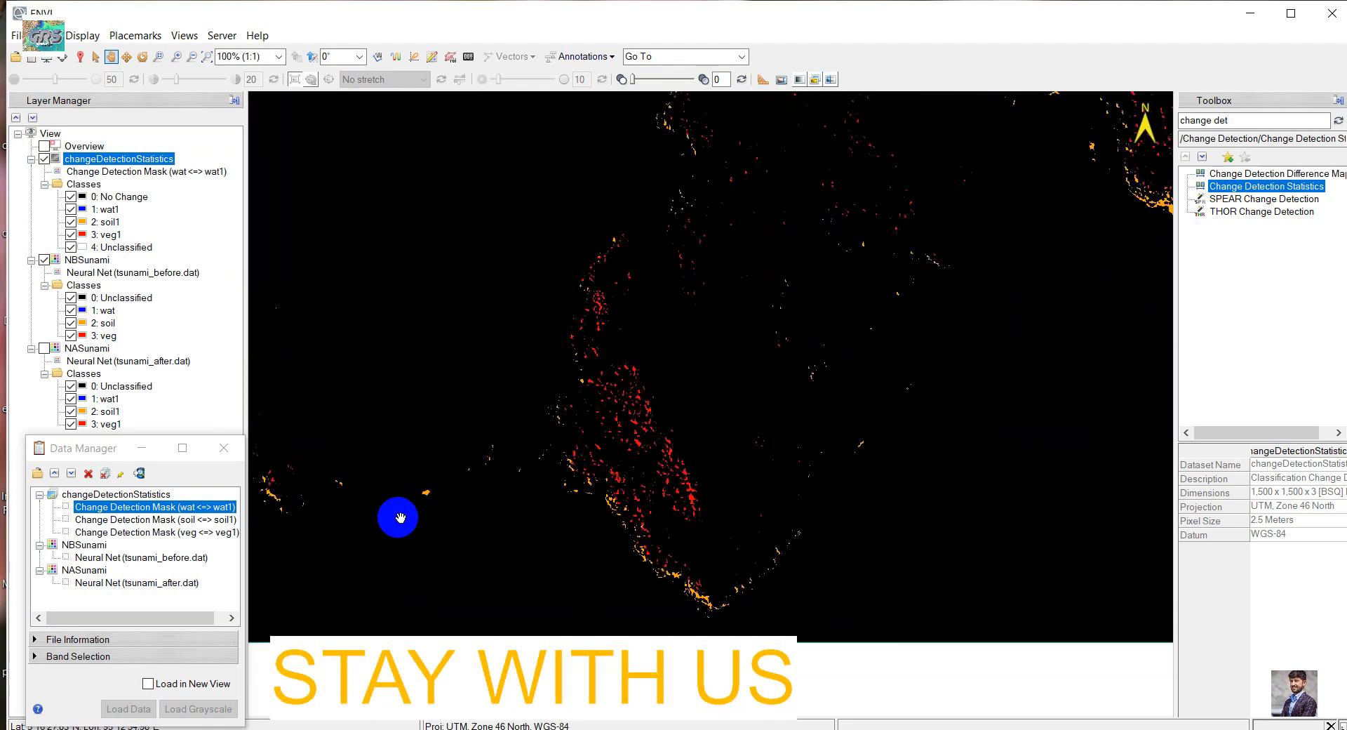
{"action": "left_click_drag", "start_coordinate": [828, 528], "coordinate": [549, 436]}
{"action": "left_click_drag", "start_coordinate": [716, 451], "coordinate": [515, 567]}
{"action": "left_click_drag", "start_coordinate": [811, 370], "coordinate": [631, 543]}
{"action": "left_click_drag", "start_coordinate": [662, 357], "coordinate": [1003, 466]}
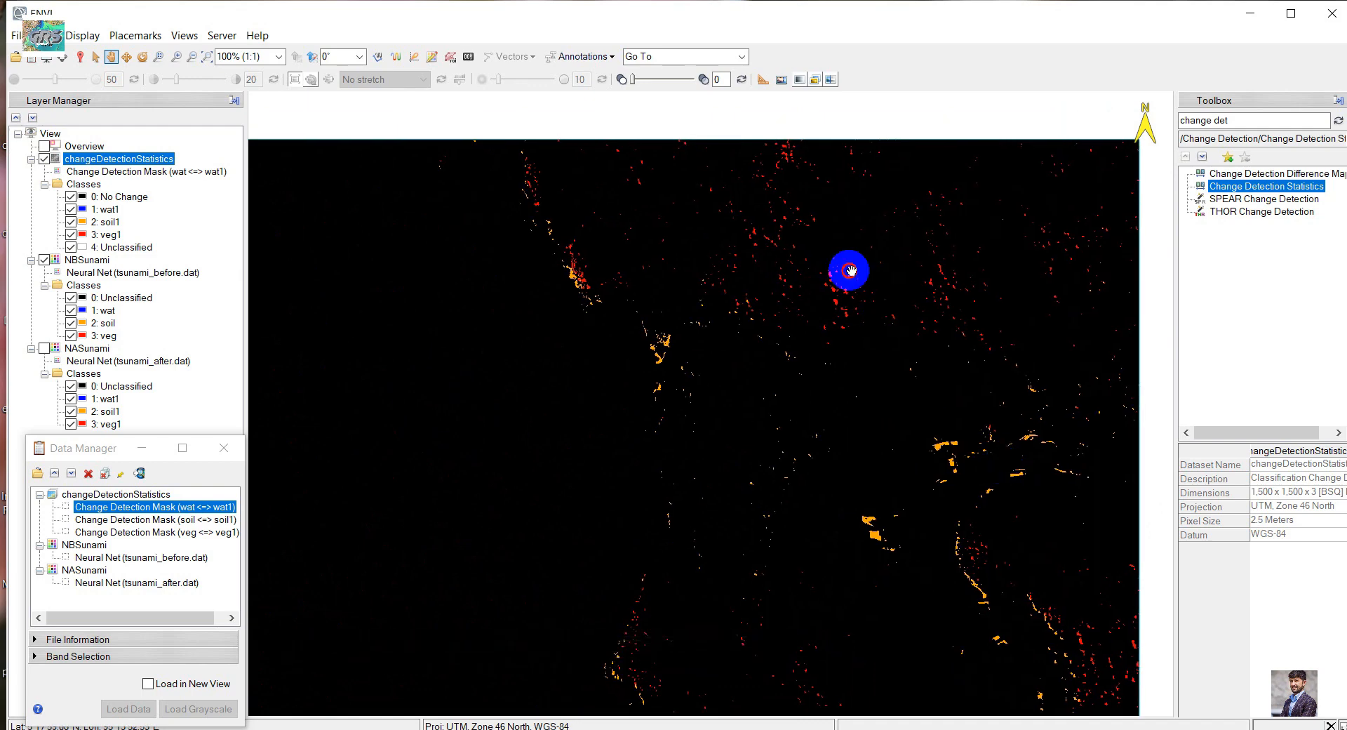
{"action": "left_click_drag", "start_coordinate": [852, 272], "coordinate": [831, 228]}
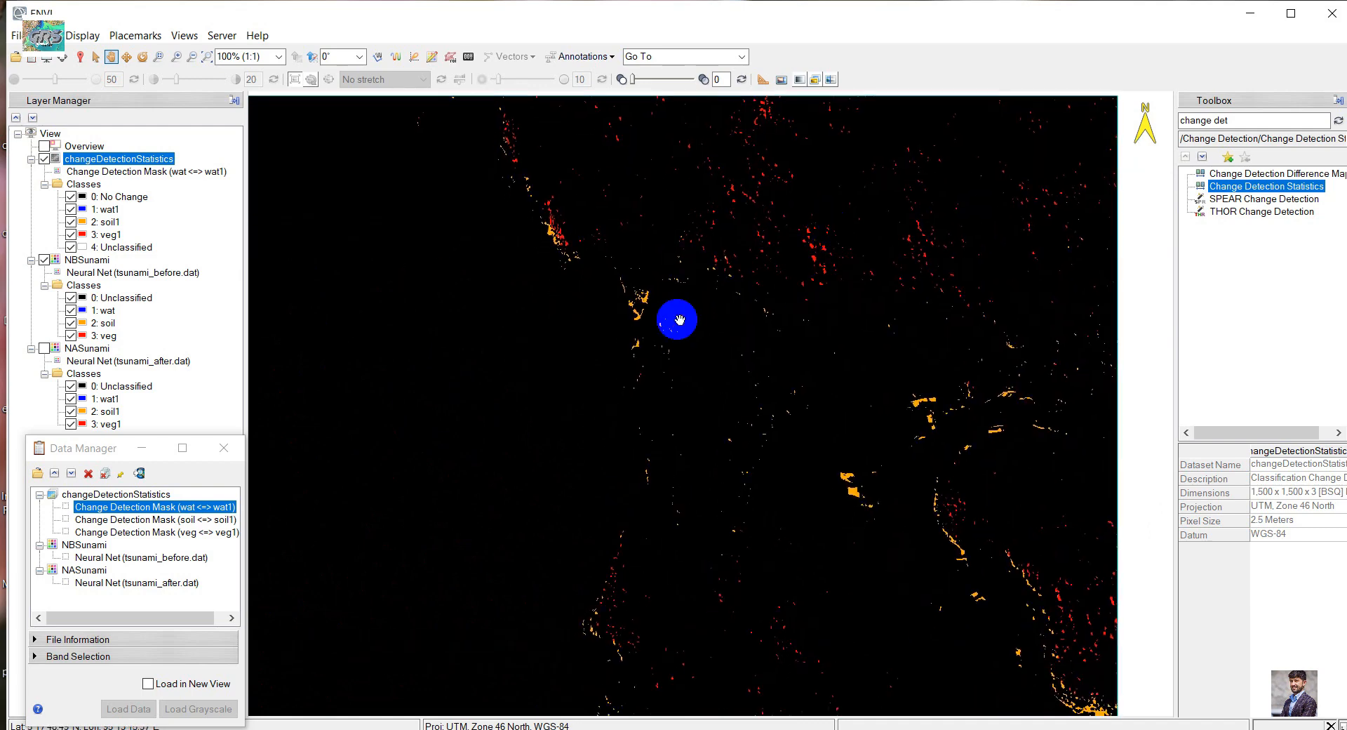
{"action": "left_click_drag", "start_coordinate": [678, 320], "coordinate": [676, 271]}
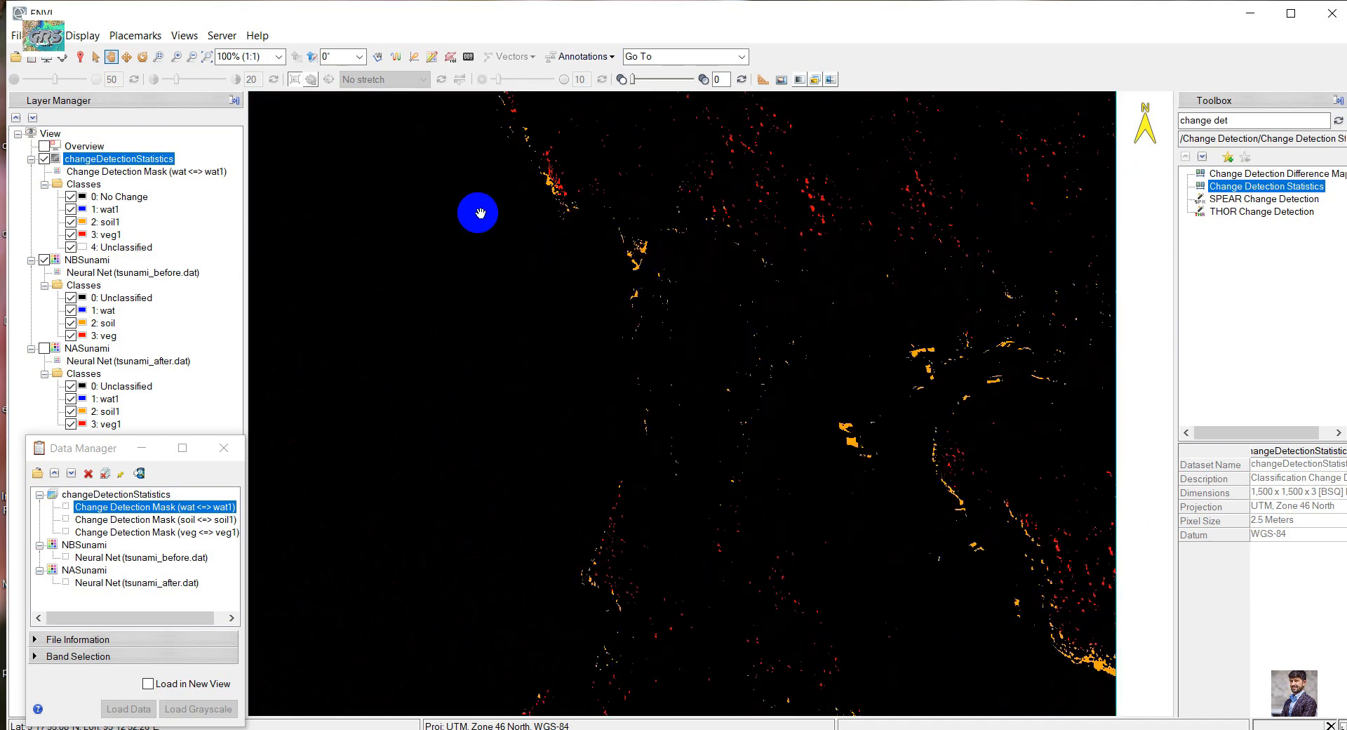
{"action": "left_click_drag", "start_coordinate": [637, 285], "coordinate": [550, 367]}
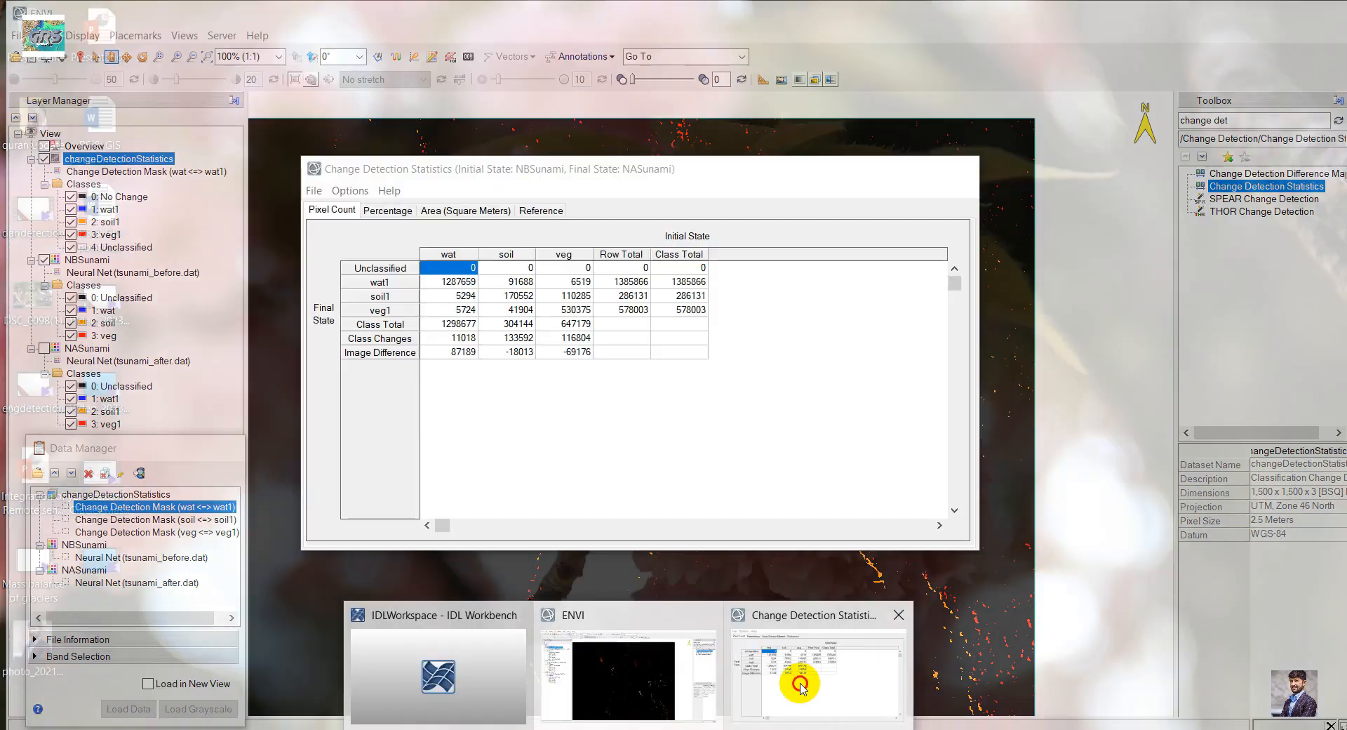
Bring the Change Detection Statistics report back over the mask, reposition it, and review the pixel count table
{"action": "left_click", "coordinate": [797, 675]}
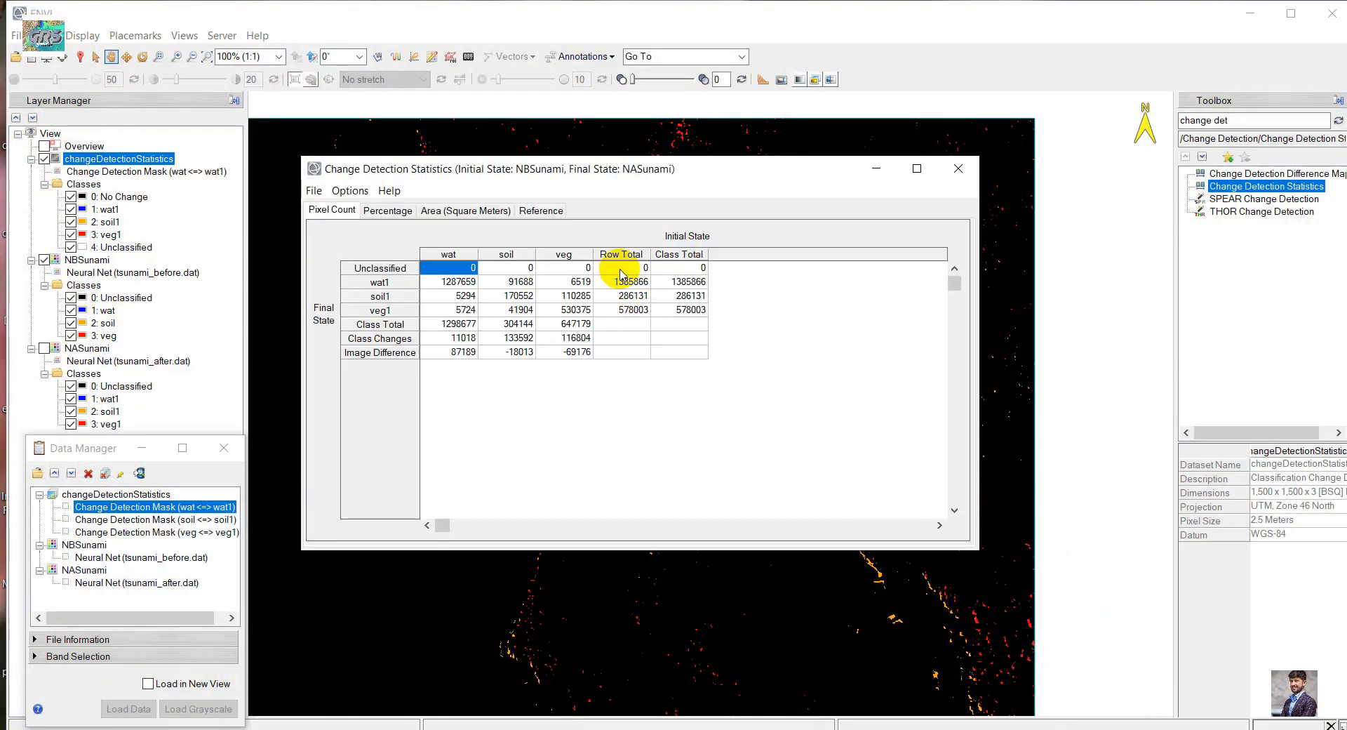
{"action": "left_click_drag", "start_coordinate": [559, 184], "coordinate": [608, 244]}
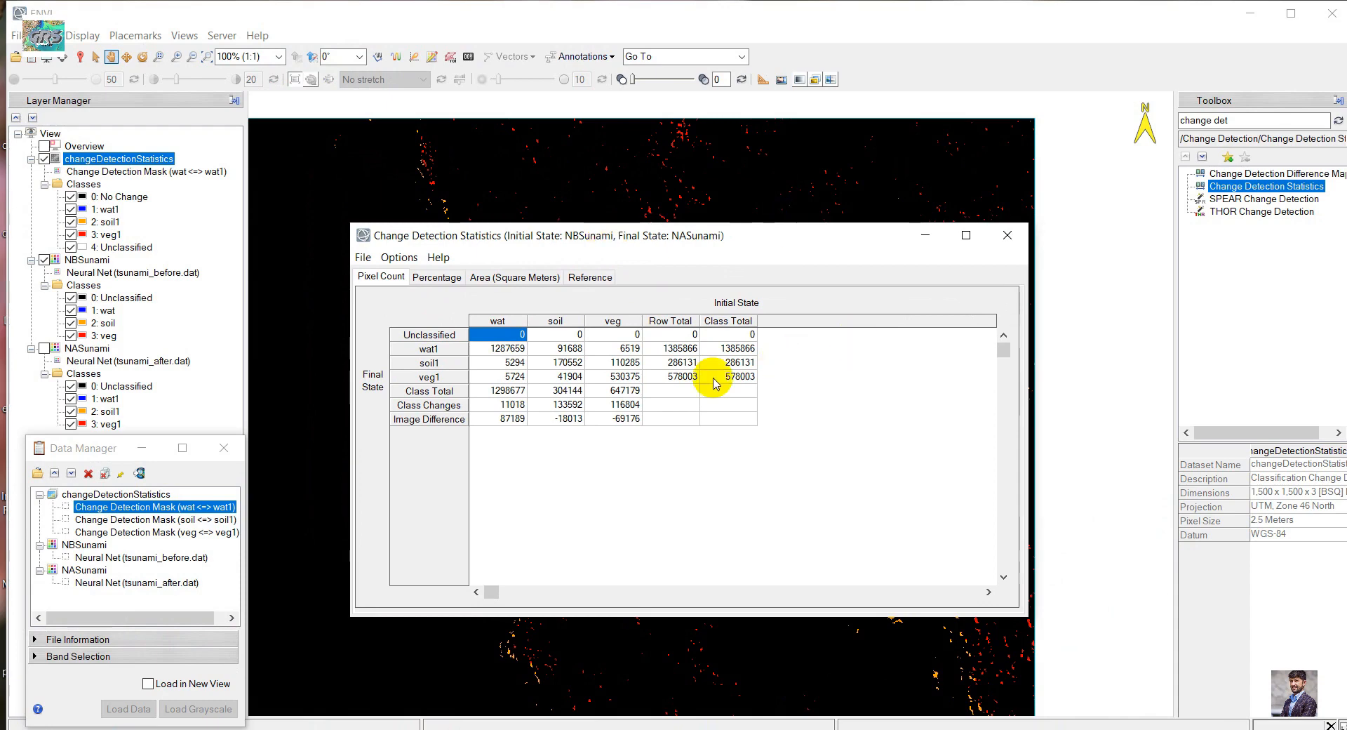
{"action": "left_click", "coordinate": [564, 238]}
{"action": "left_click_drag", "start_coordinate": [565, 240], "coordinate": [556, 233]}
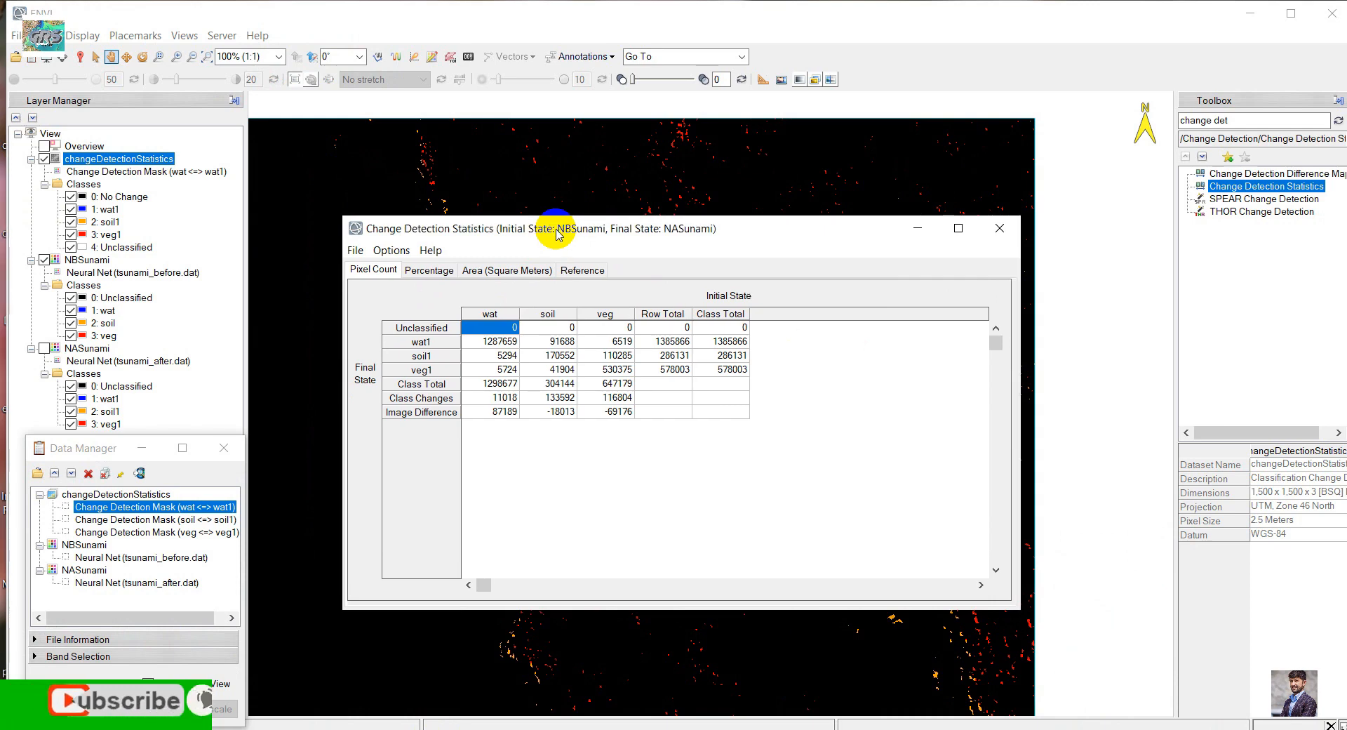